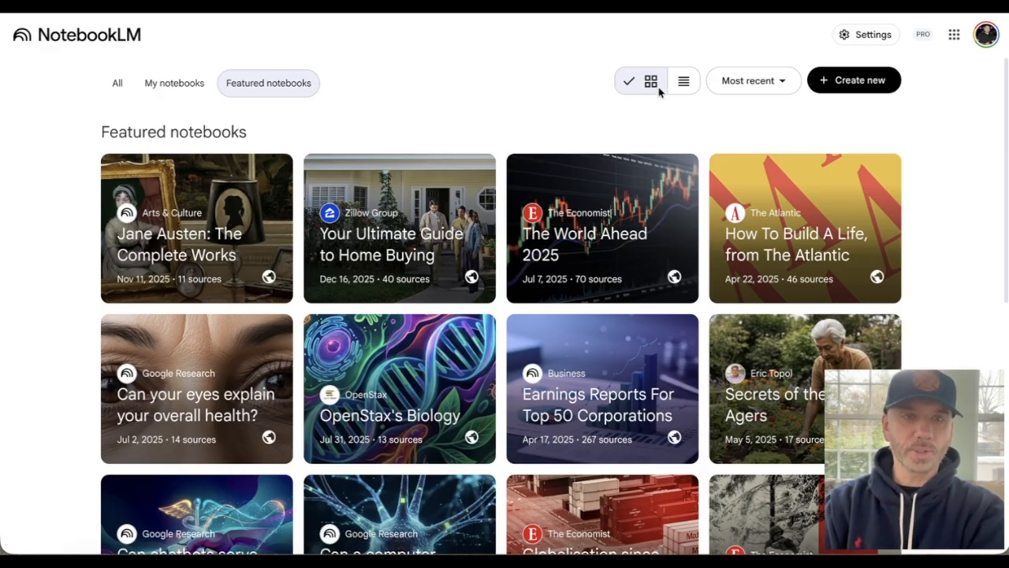
- Create a new notebook from the Featured notebooks page
{"action": "left_click", "coordinate": [858, 90]}
{"action": "left_click", "coordinate": [851, 78]}
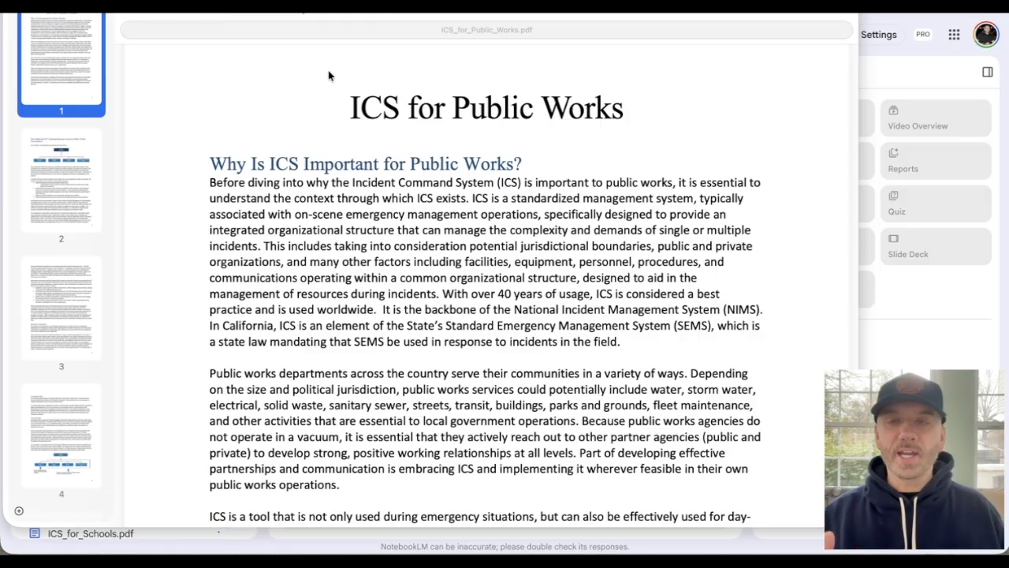
- Read through the ICS_for_Public_Works.pdf source document and the notebook's summary of all sources
{"action": "scroll", "coordinate": [294, 150], "scroll_direction": "down", "scroll_amount": 5}
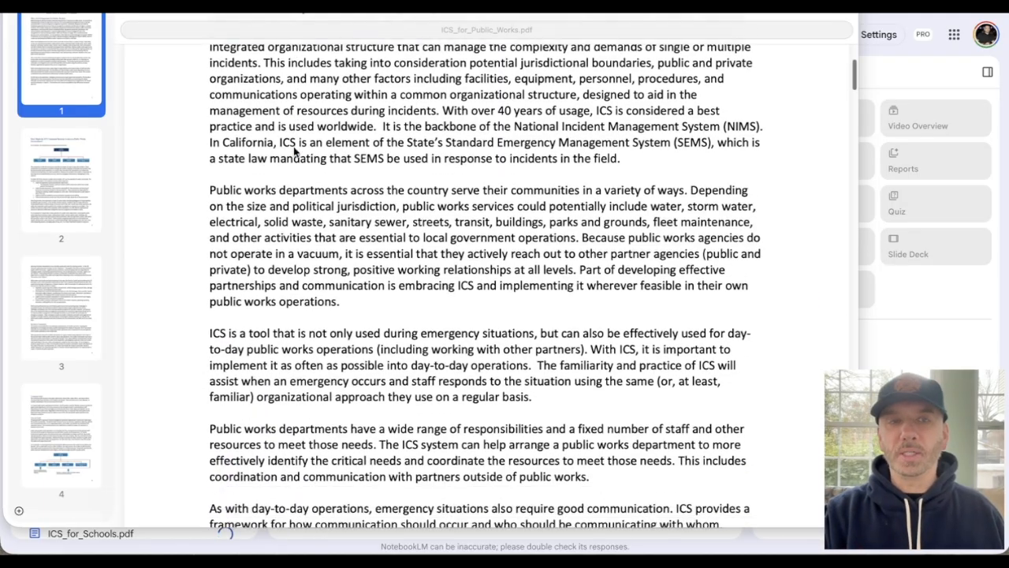
{"action": "scroll", "coordinate": [294, 150], "scroll_direction": "down", "scroll_amount": 15}
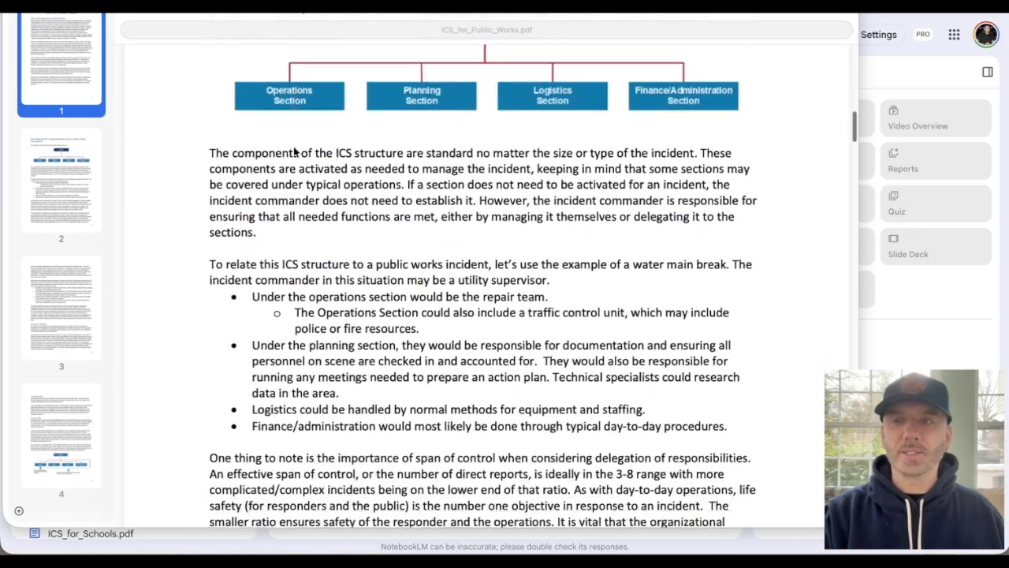
{"action": "scroll", "coordinate": [294, 150], "scroll_direction": "down", "scroll_amount": 10}
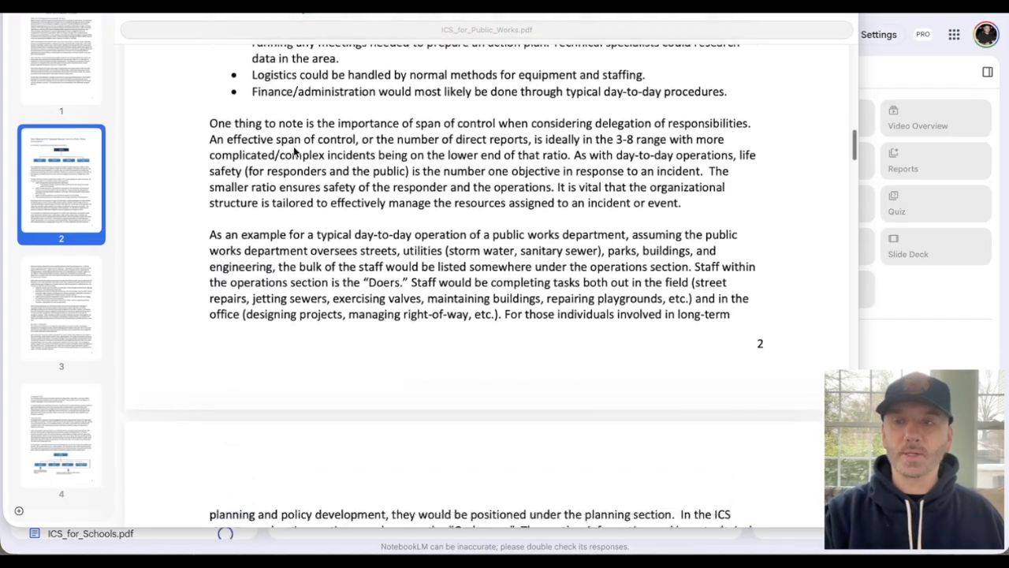
{"action": "scroll", "coordinate": [295, 150], "scroll_direction": "down", "scroll_amount": 20}
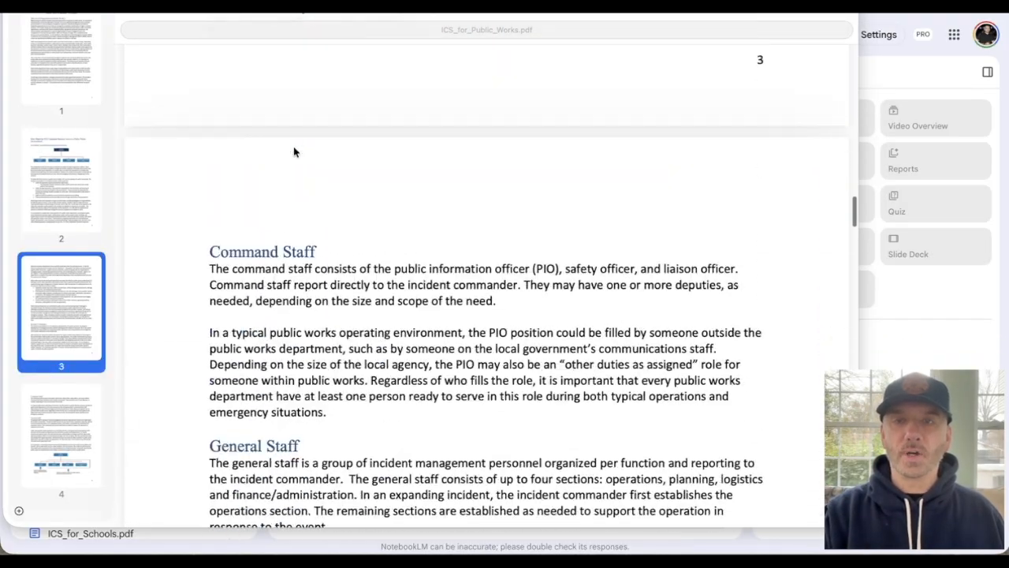
{"action": "scroll", "coordinate": [294, 150], "scroll_direction": "down", "scroll_amount": 12}
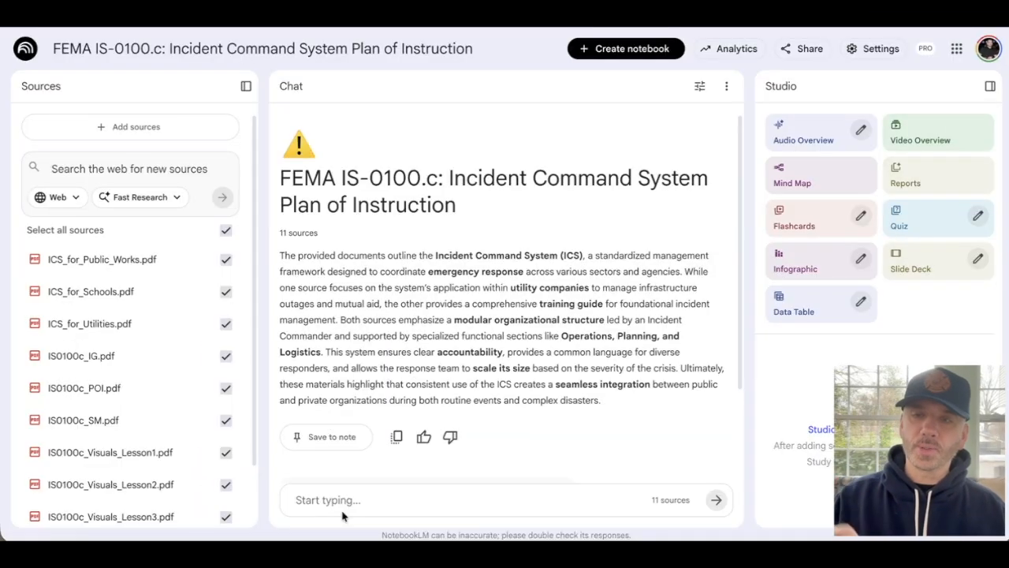
{"action": "scroll", "coordinate": [110, 316], "scroll_direction": "down", "scroll_amount": 2}
{"action": "scroll", "coordinate": [111, 314], "scroll_direction": "up", "scroll_amount": 4}
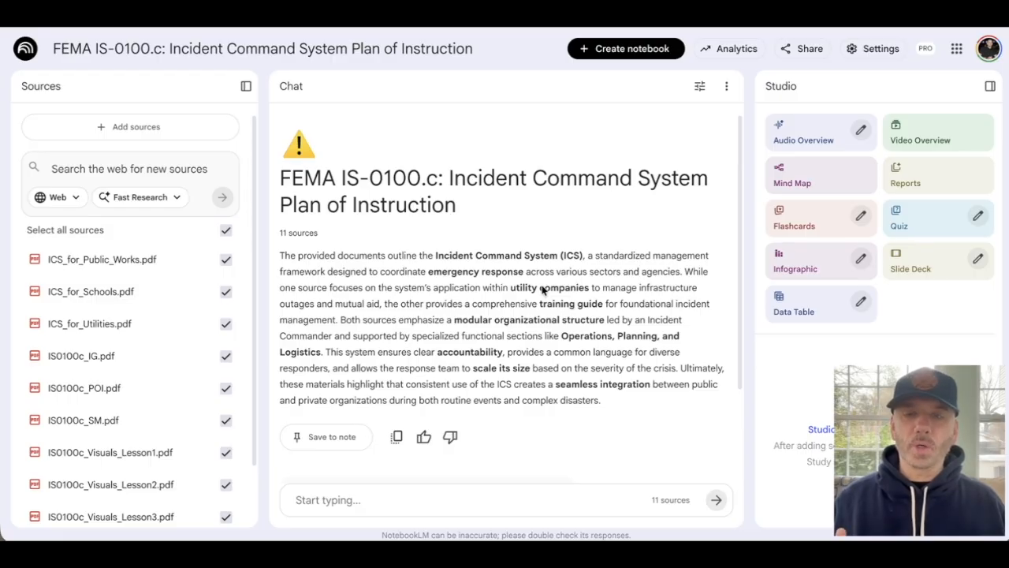
{"action": "left_click", "coordinate": [464, 494]}
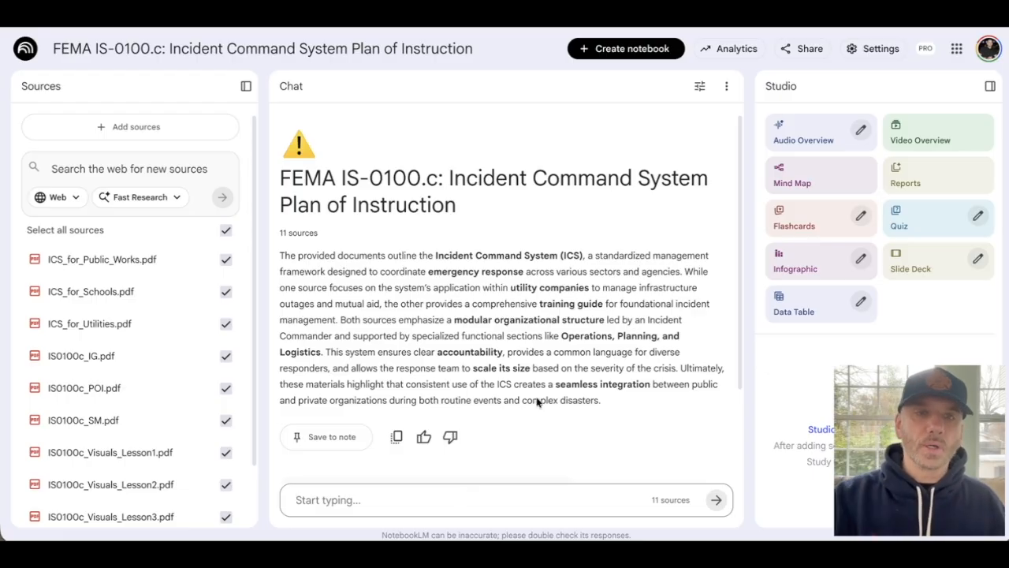
- Generate a mind map and a Briefing Doc report from the notebook's sources
{"action": "left_click", "coordinate": [837, 171]}
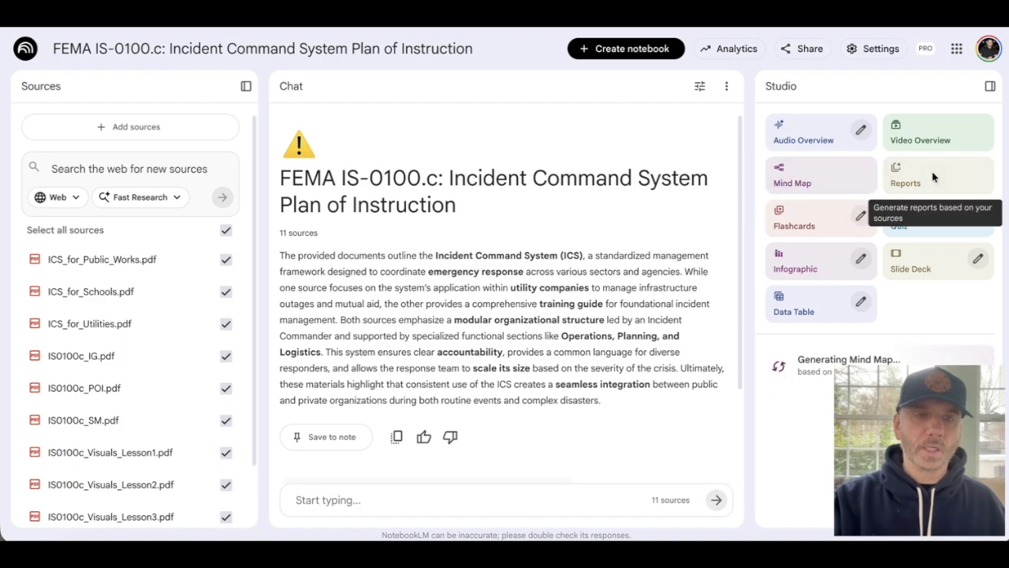
{"action": "left_click", "coordinate": [932, 171]}
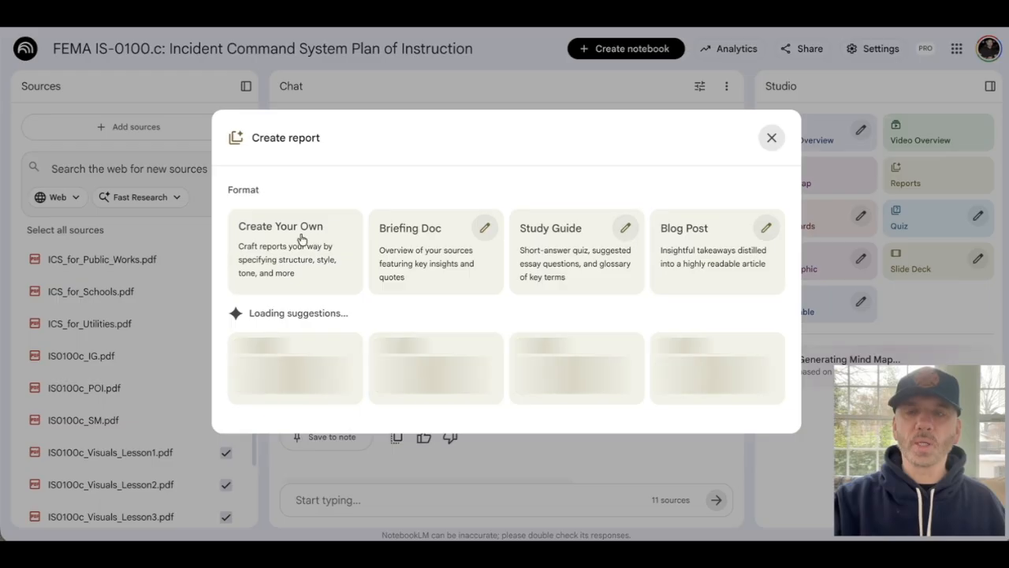
{"action": "left_click", "coordinate": [433, 245]}
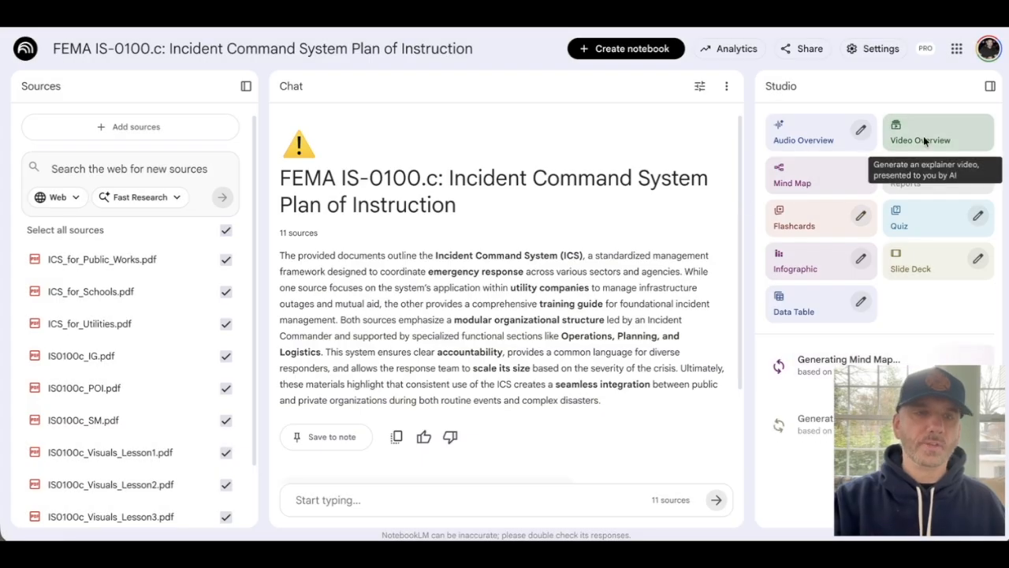
- Generate an English Explainer video overview of the sources in the Kawaii visual style
{"action": "left_click", "coordinate": [924, 139]}
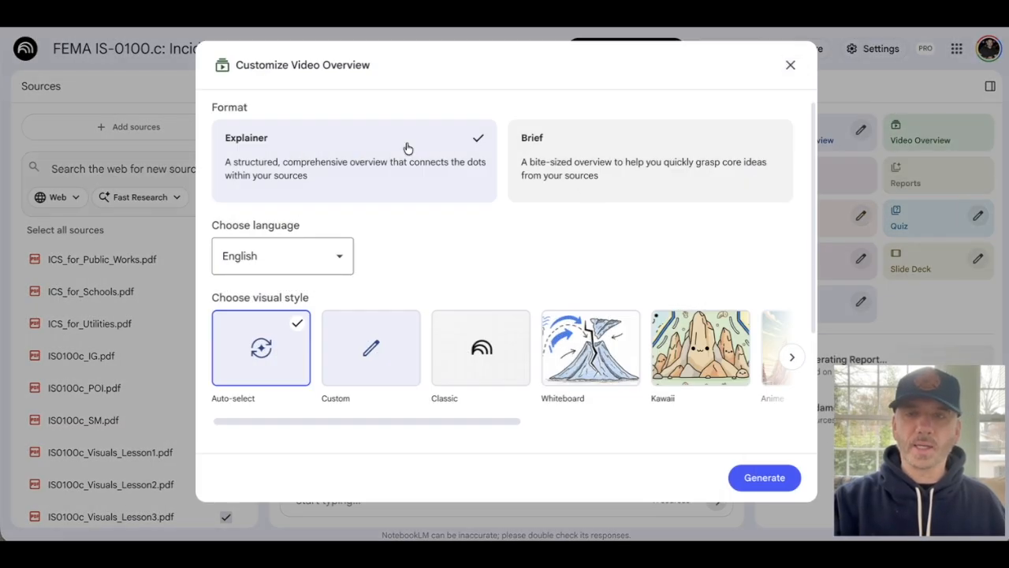
{"action": "left_click", "coordinate": [686, 339]}
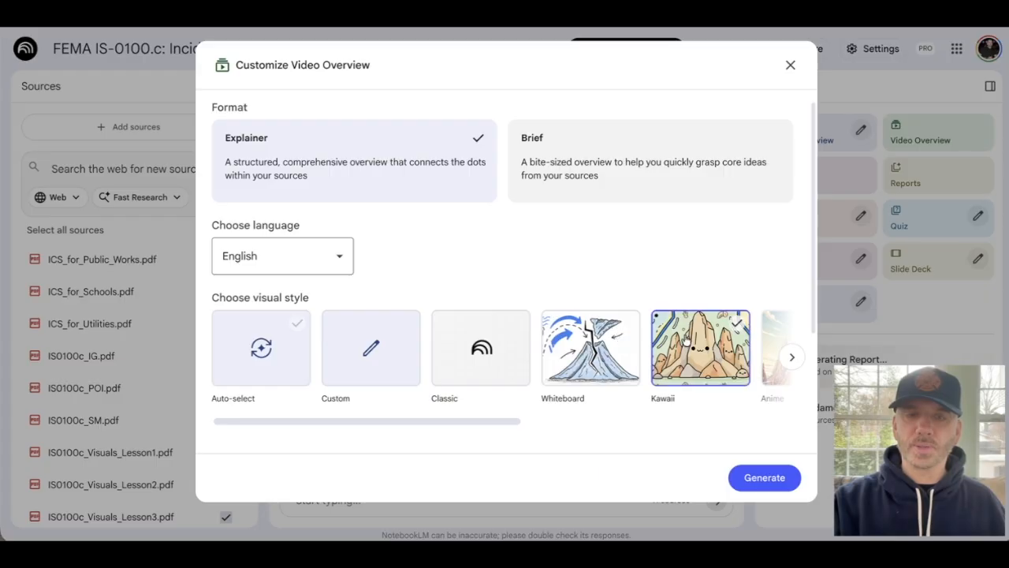
{"action": "left_click", "coordinate": [755, 478]}
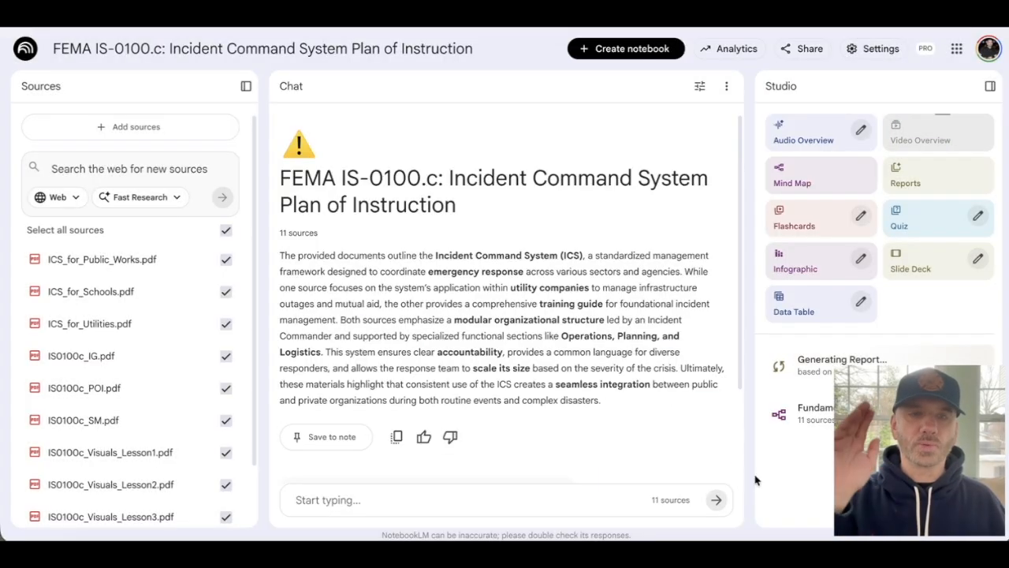
- Open the generated mind map and expand its Course Logistics and Coordination Entities branches
{"action": "left_click", "coordinate": [802, 410]}
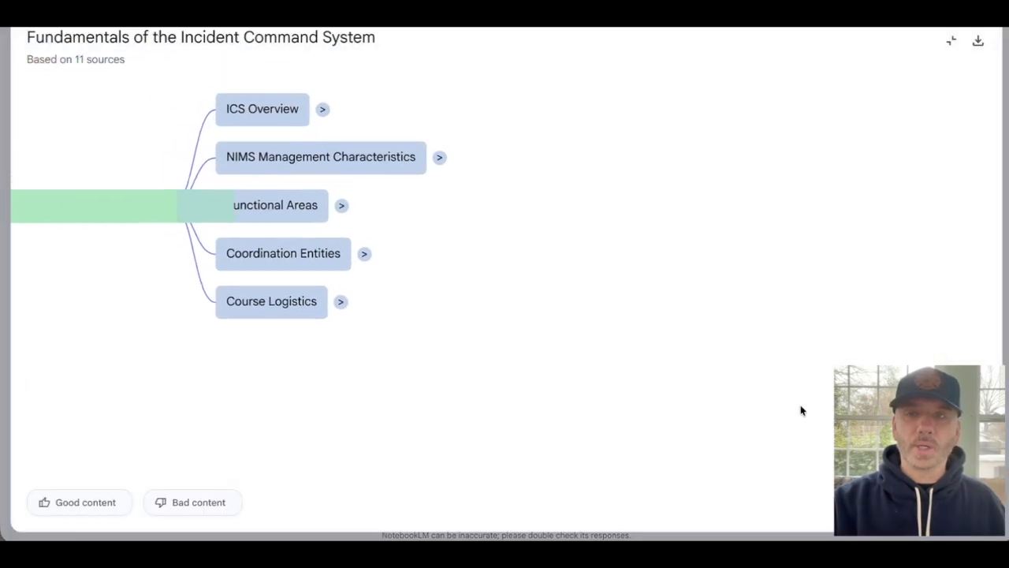
{"action": "left_click_drag", "start_coordinate": [146, 265], "coordinate": [324, 293]}
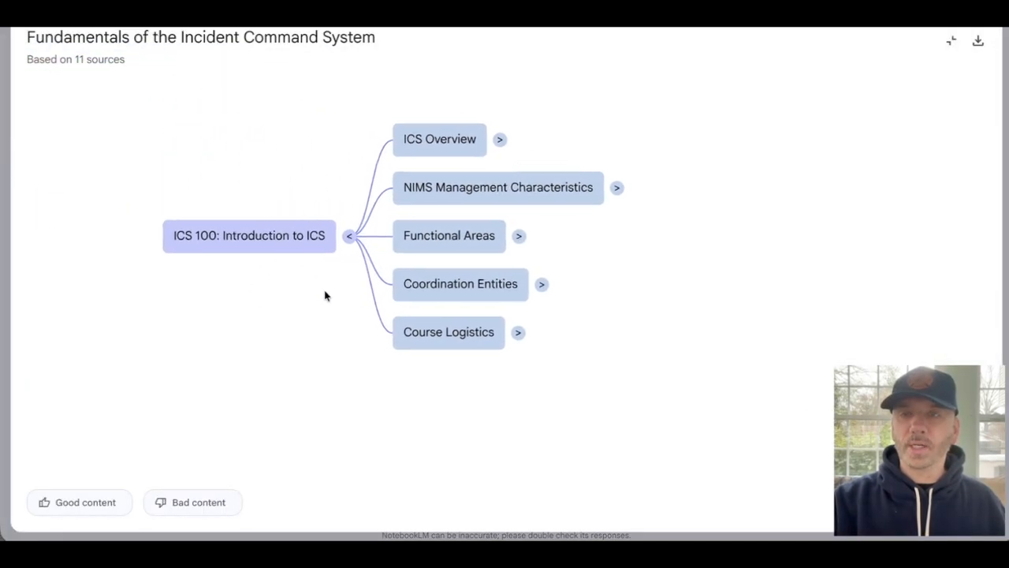
{"action": "left_click", "coordinate": [521, 332]}
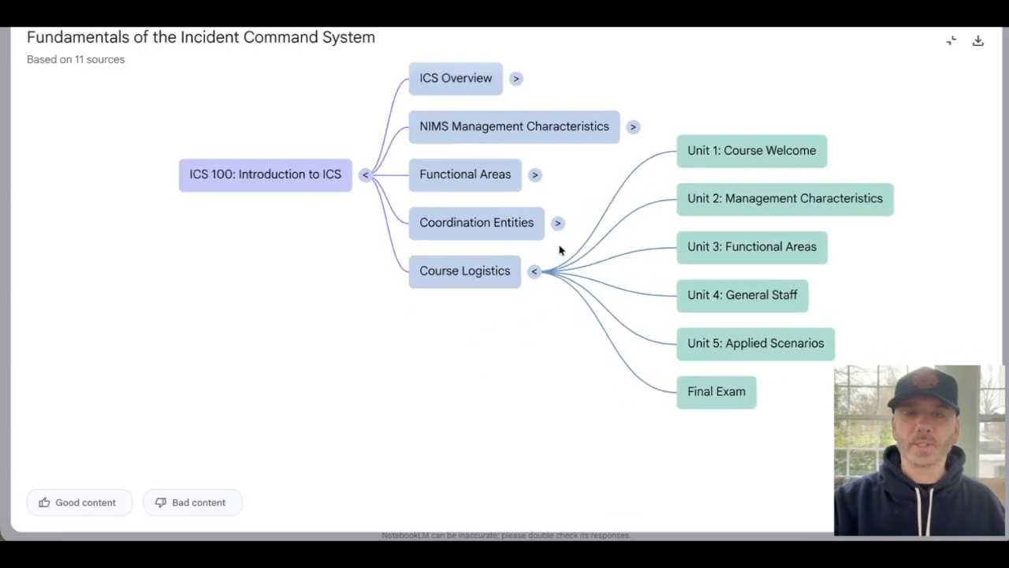
{"action": "left_click", "coordinate": [558, 223]}
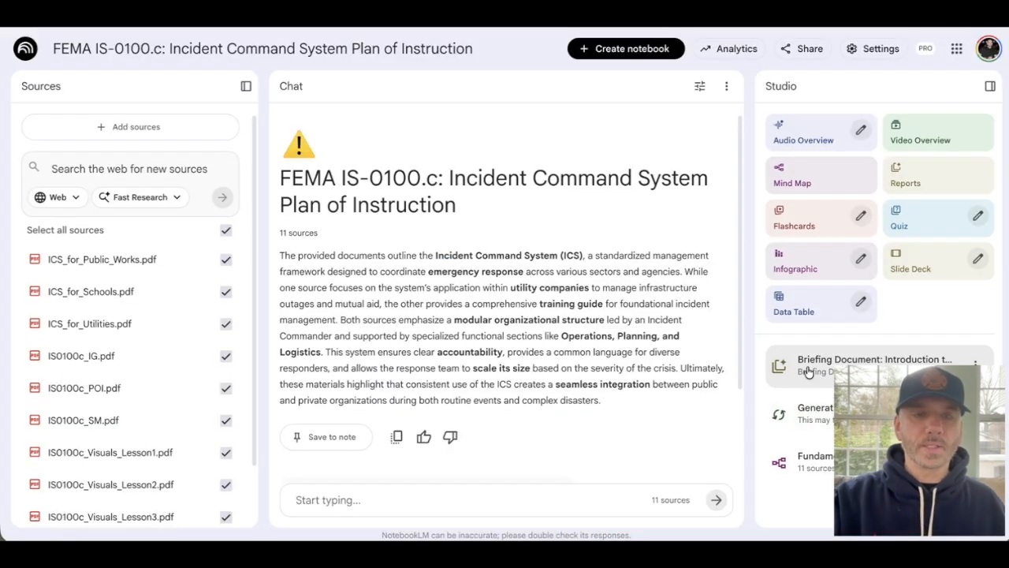
- Open the generated briefing document, read through its sections on course goals and General Staff, and close it
{"action": "left_click", "coordinate": [806, 363]}
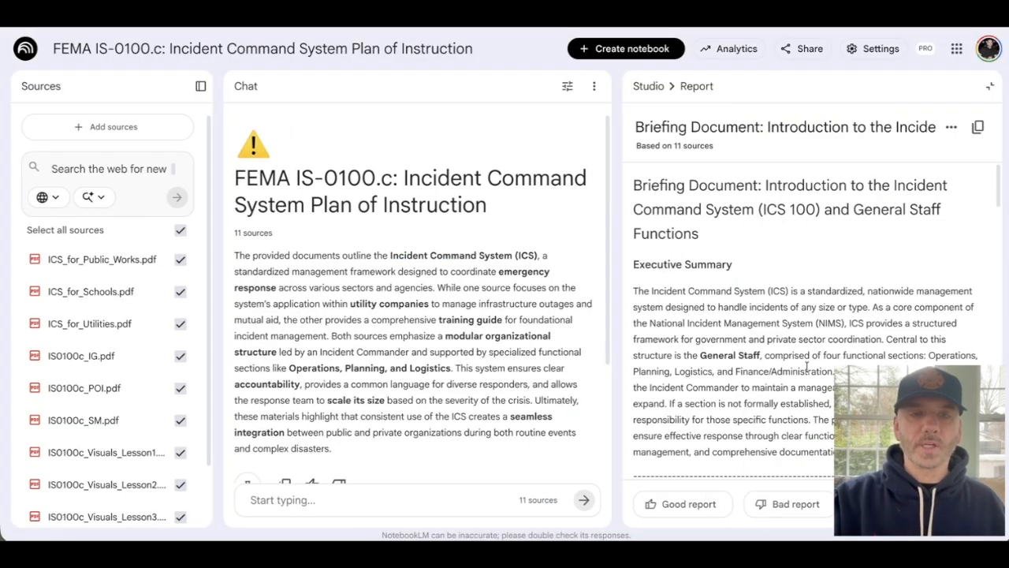
{"action": "scroll", "coordinate": [748, 263], "scroll_direction": "down", "scroll_amount": 1}
{"action": "scroll", "coordinate": [737, 261], "scroll_direction": "up", "scroll_amount": 1}
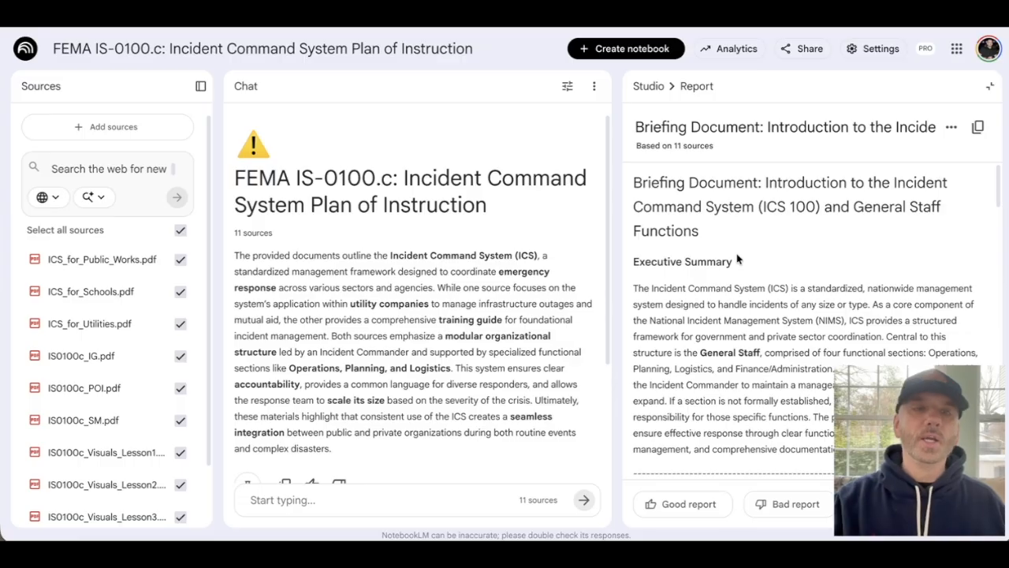
{"action": "scroll", "coordinate": [738, 259], "scroll_direction": "down", "scroll_amount": 3}
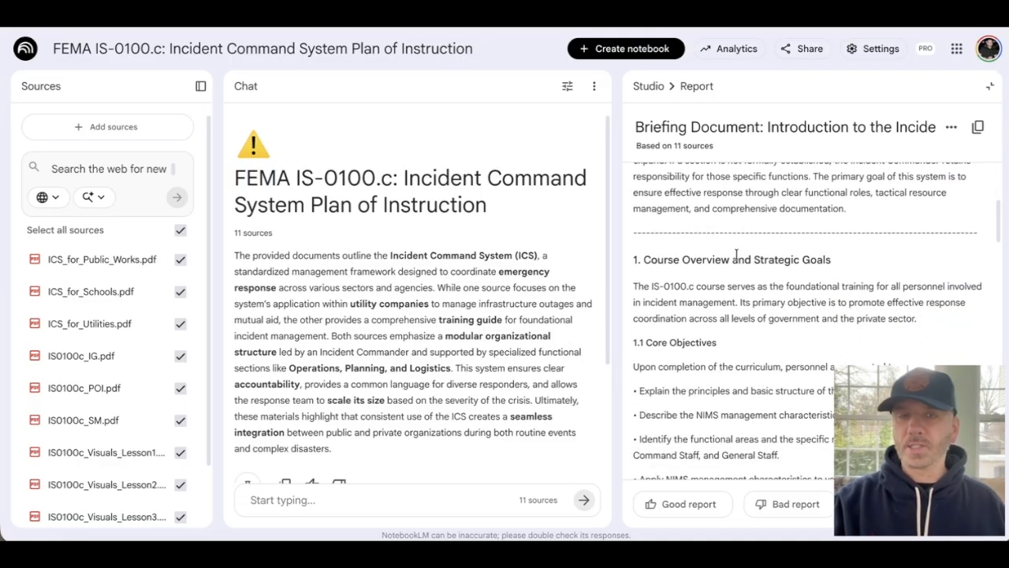
{"action": "scroll", "coordinate": [737, 254], "scroll_direction": "down", "scroll_amount": 1}
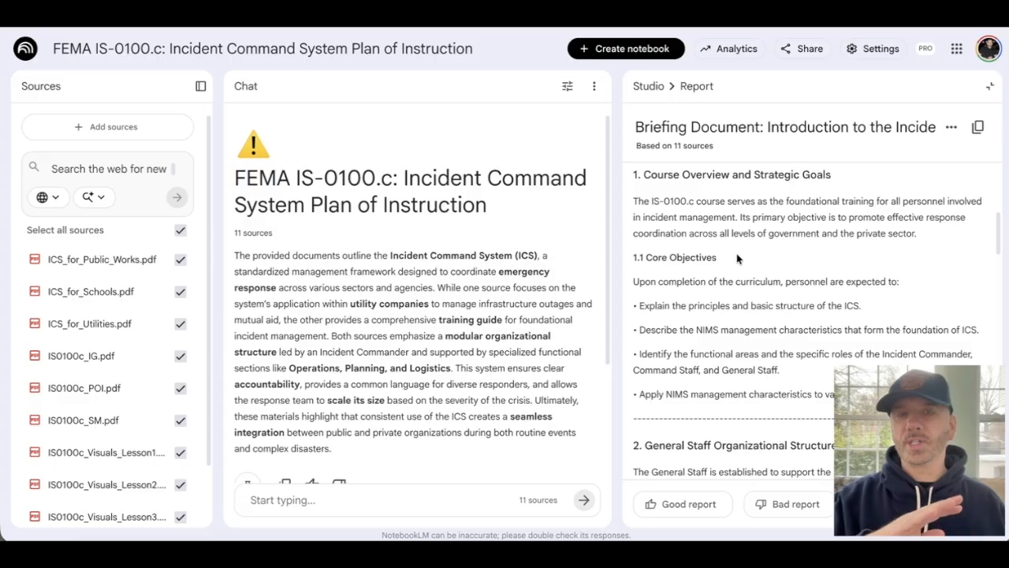
{"action": "scroll", "coordinate": [737, 258], "scroll_direction": "down", "scroll_amount": 10}
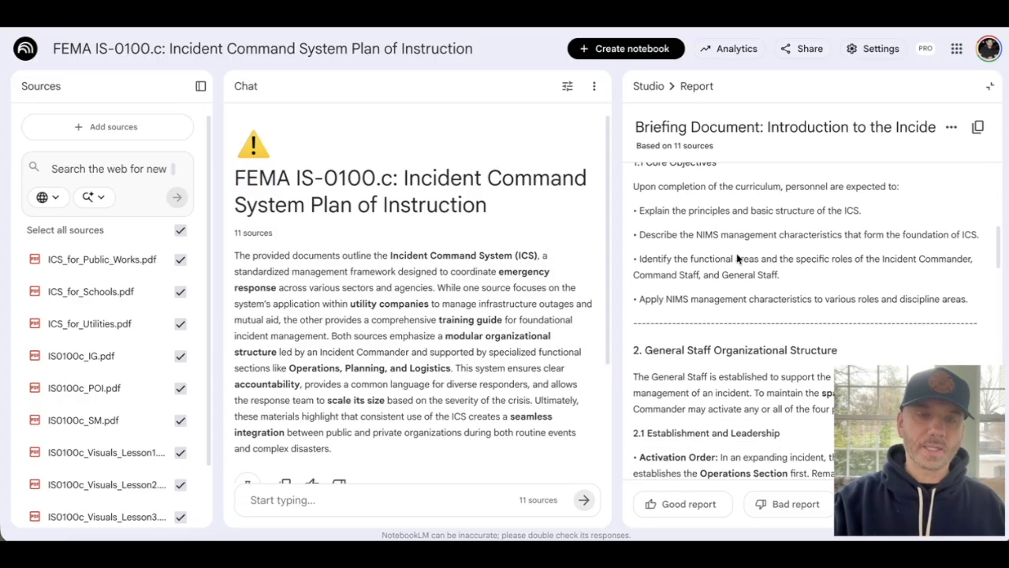
{"action": "scroll", "coordinate": [737, 254], "scroll_direction": "down", "scroll_amount": 5}
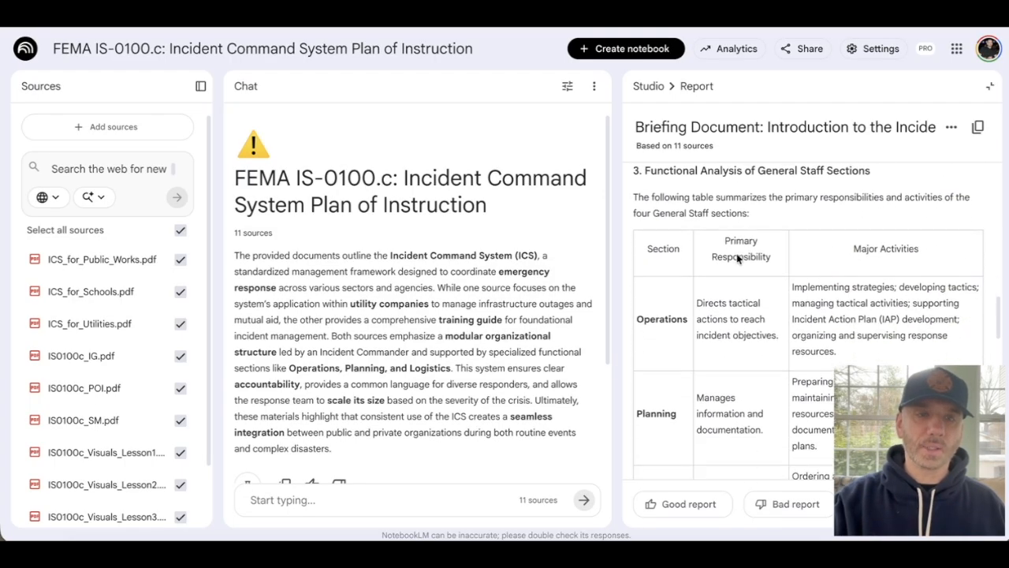
{"action": "left_click", "coordinate": [990, 86]}
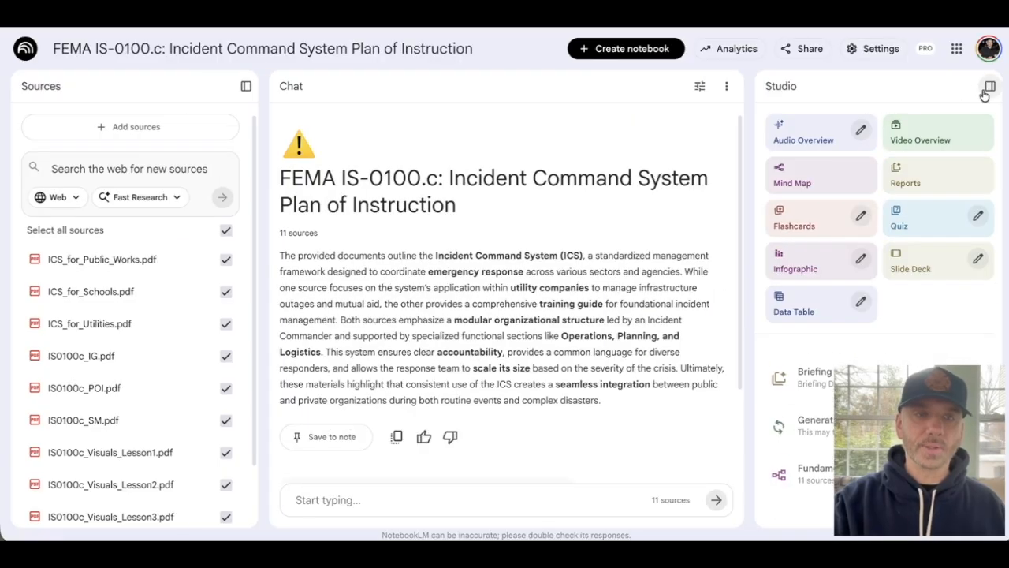
- Check the flashcard customization options and close them without generating cards
{"action": "left_click", "coordinate": [862, 216]}
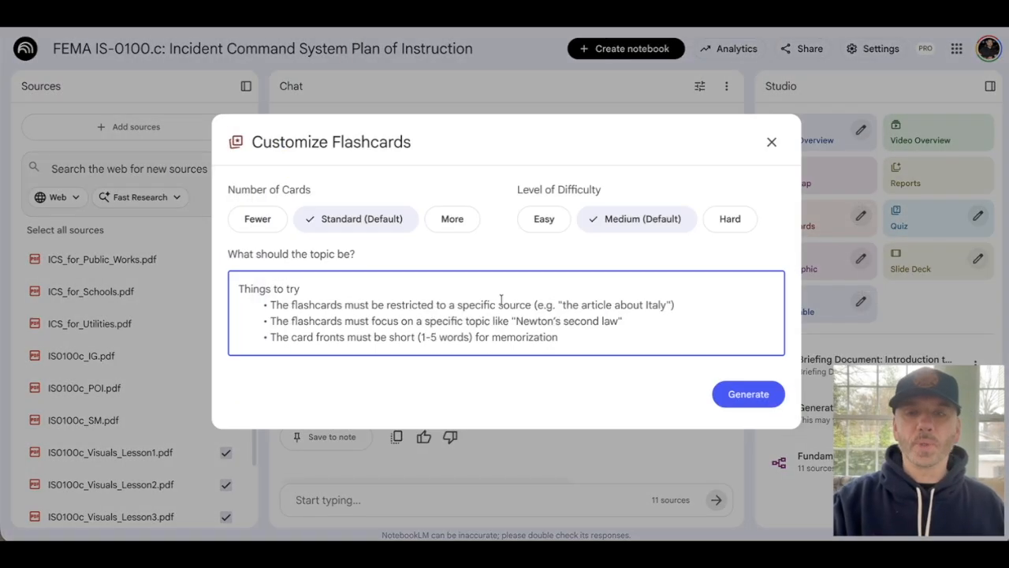
{"action": "left_click", "coordinate": [771, 142]}
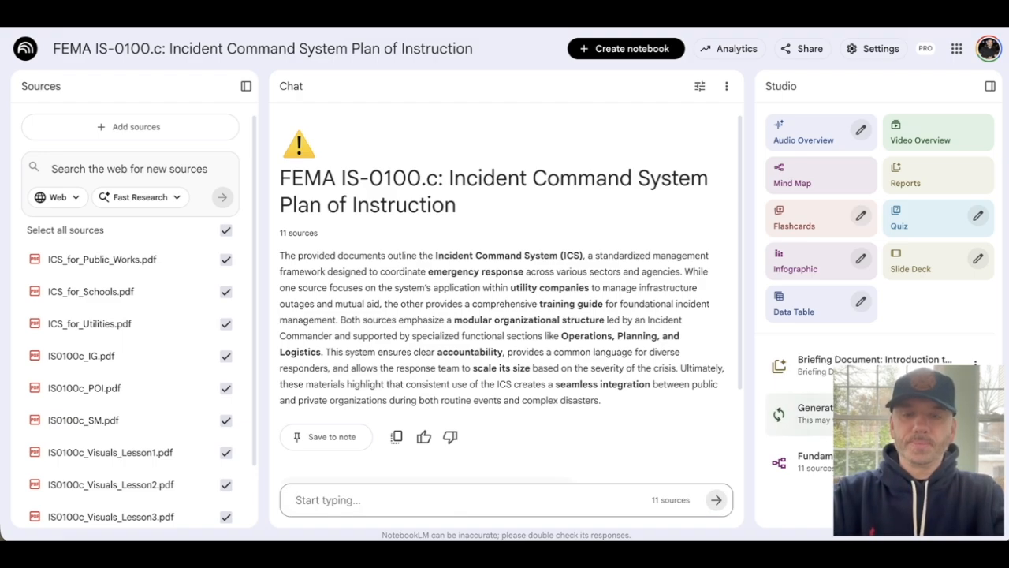
- Ask the chat for a NotebookLM Studio prompt to study for the ICS 100 exam and pass with at least 90%, and review the reply
{"action": "type", "text": "Give me a prompt I can use in notebooklm studio to help me study for the ics 100 exam. I want to know the contents and be confident I can pass with at least a 90%"}
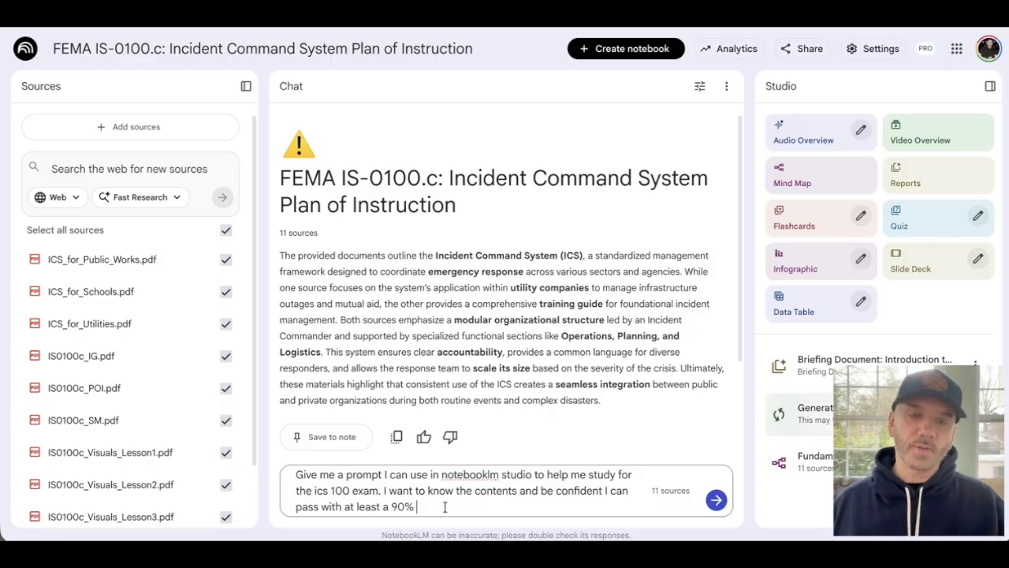
{"action": "left_click", "coordinate": [716, 499]}
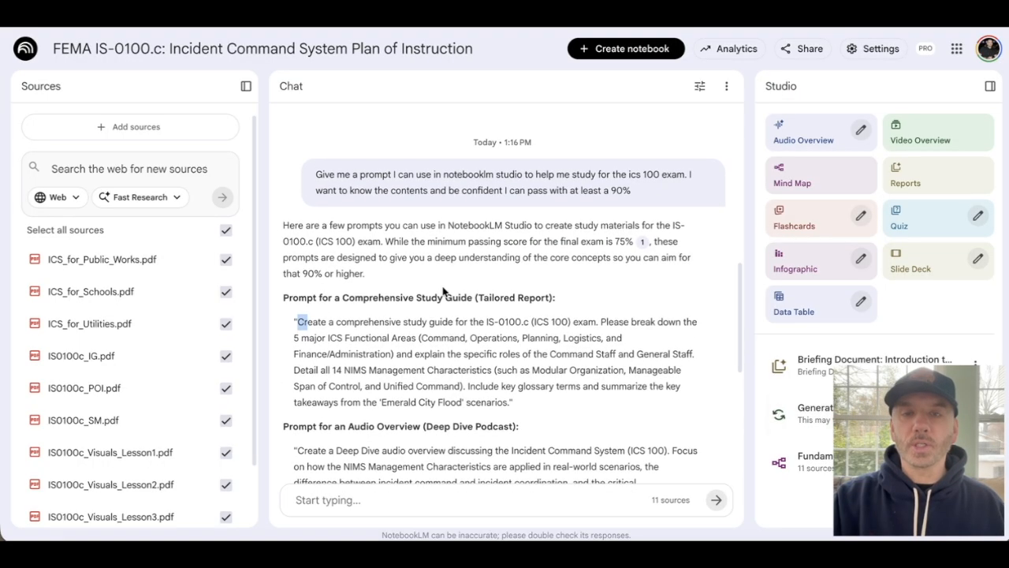
{"action": "scroll", "coordinate": [473, 245], "scroll_direction": "down", "scroll_amount": 1}
{"action": "scroll", "coordinate": [473, 245], "scroll_direction": "down", "scroll_amount": 3}
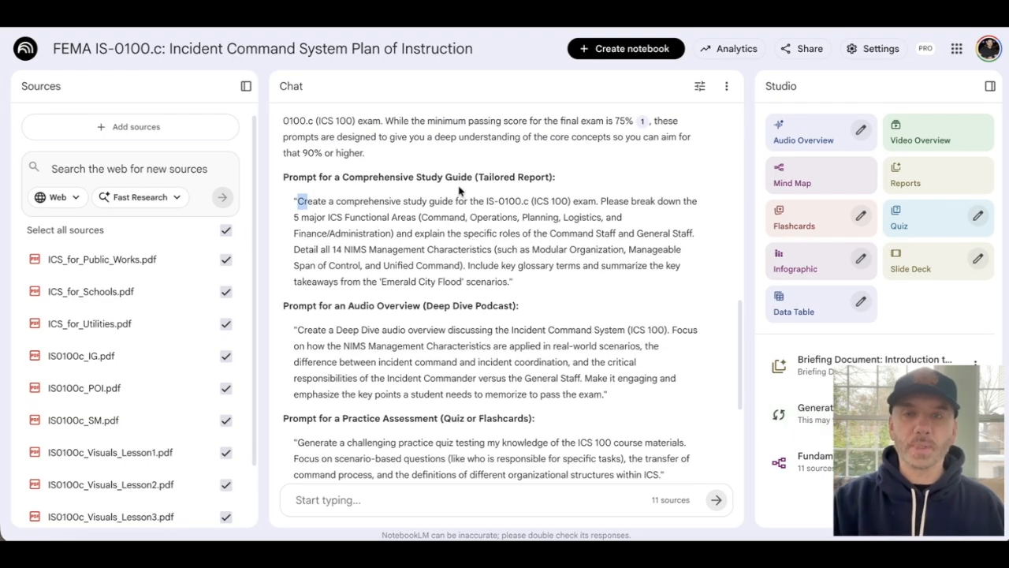
{"action": "left_click", "coordinate": [432, 174]}
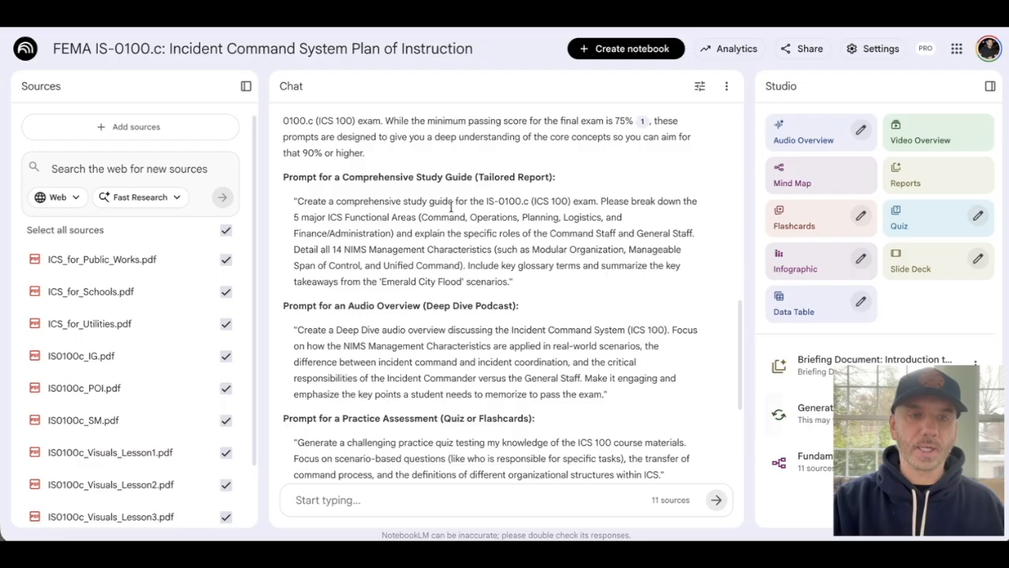
- Generate a Long Deep Dive audio overview in English, using the chat's suggested audio overview prompt as the hosts' focus
{"action": "scroll", "coordinate": [479, 247], "scroll_direction": "down", "scroll_amount": 1}
{"action": "left_click_drag", "start_coordinate": [298, 270], "coordinate": [605, 335]}
{"action": "key", "text": "ctrl+c"}
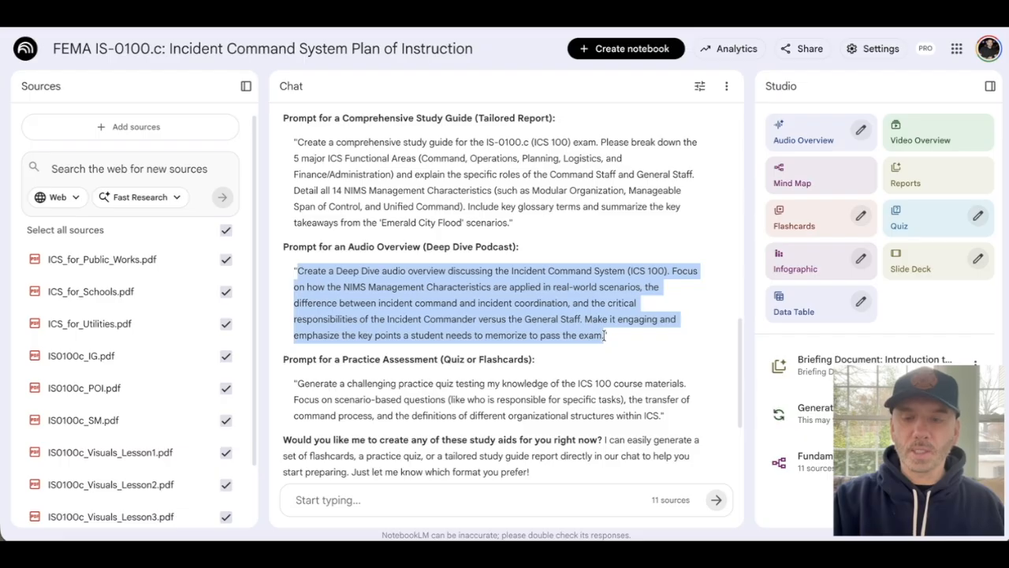
{"action": "left_click", "coordinate": [861, 132]}
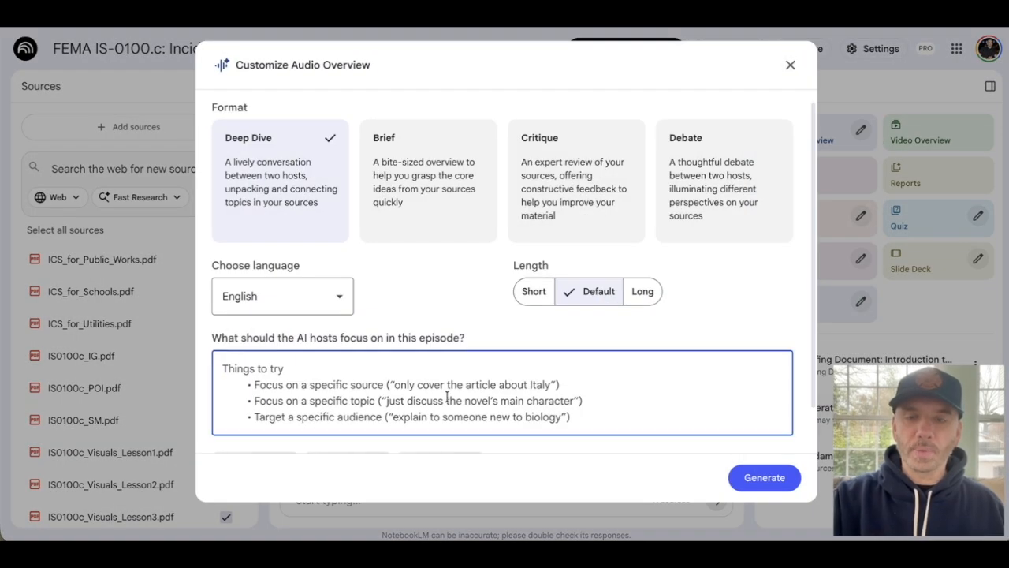
{"action": "key", "text": "ctrl+v"}
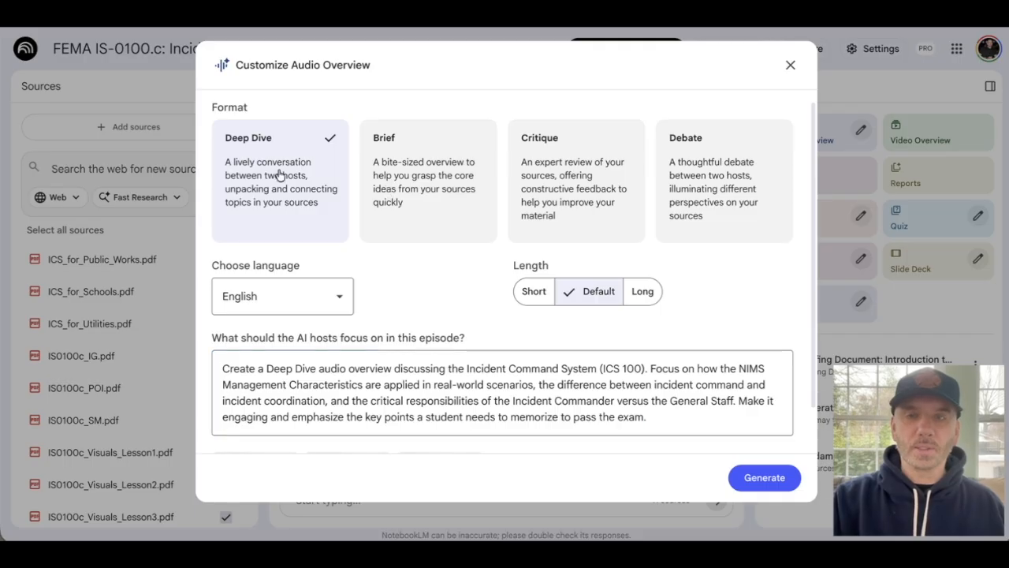
{"action": "left_click", "coordinate": [644, 292]}
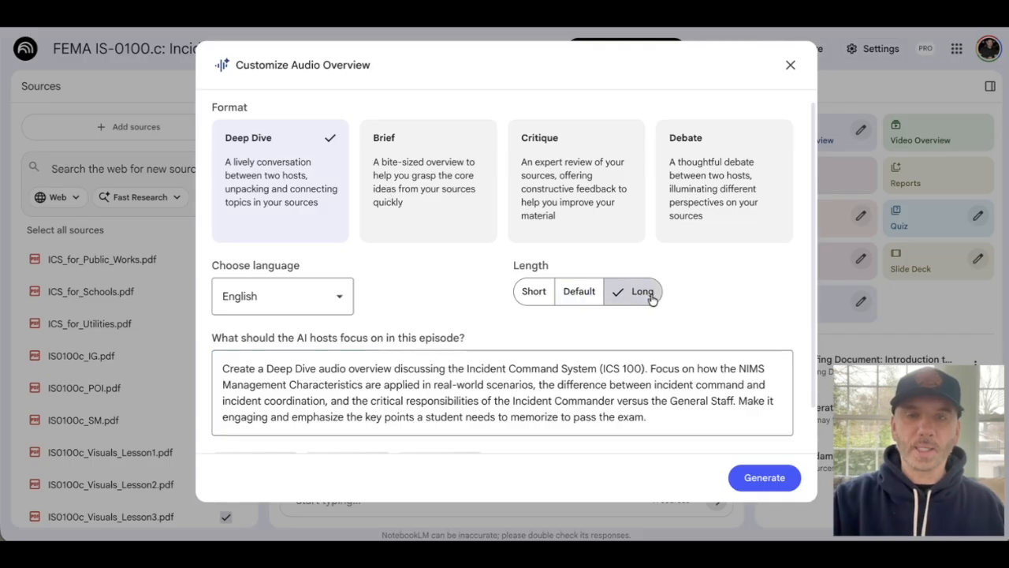
{"action": "left_click", "coordinate": [757, 477]}
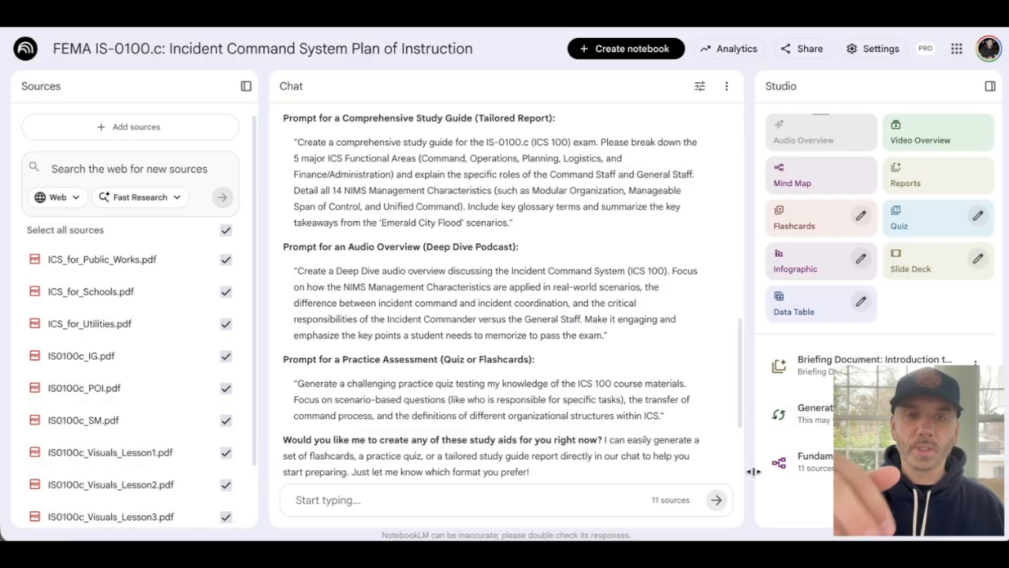
- Generate a quiz with the standard question count and medium difficulty, using the chat's practice assessment prompt as the topic
{"action": "scroll", "coordinate": [550, 351], "scroll_direction": "down", "scroll_amount": 2}
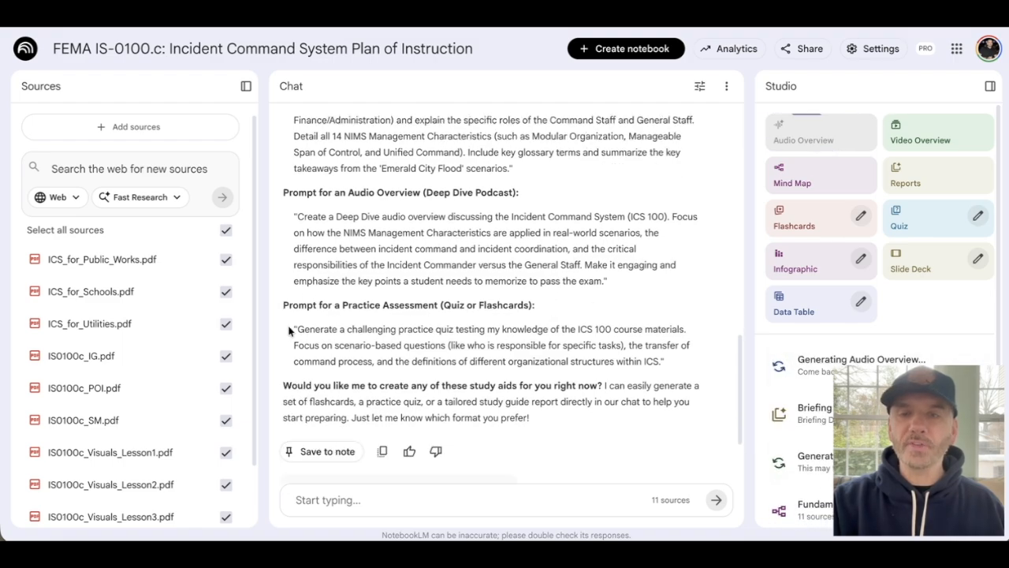
{"action": "left_click_drag", "start_coordinate": [298, 331], "coordinate": [662, 359]}
{"action": "key", "text": "ctrl+c"}
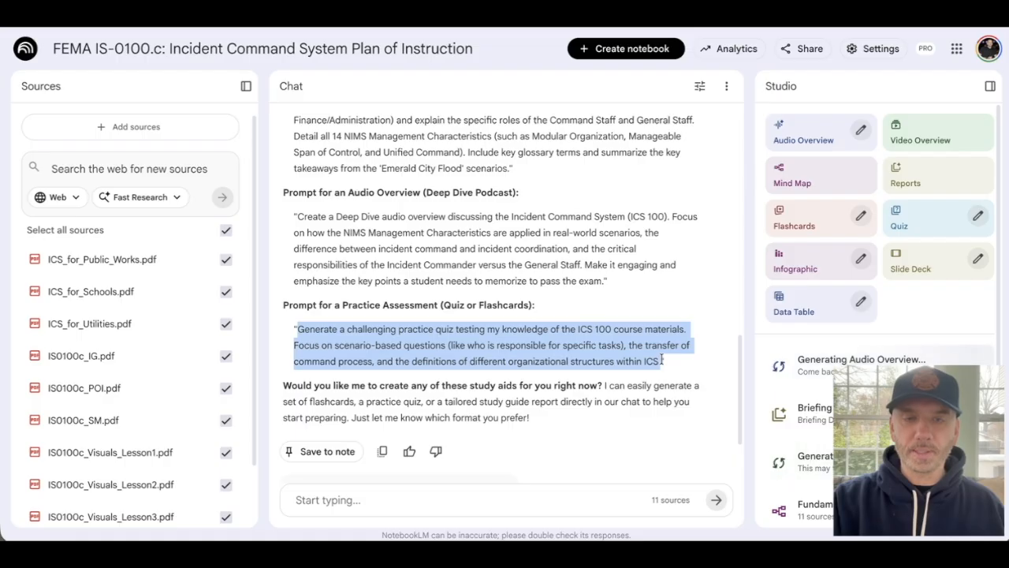
{"action": "left_click", "coordinate": [977, 216]}
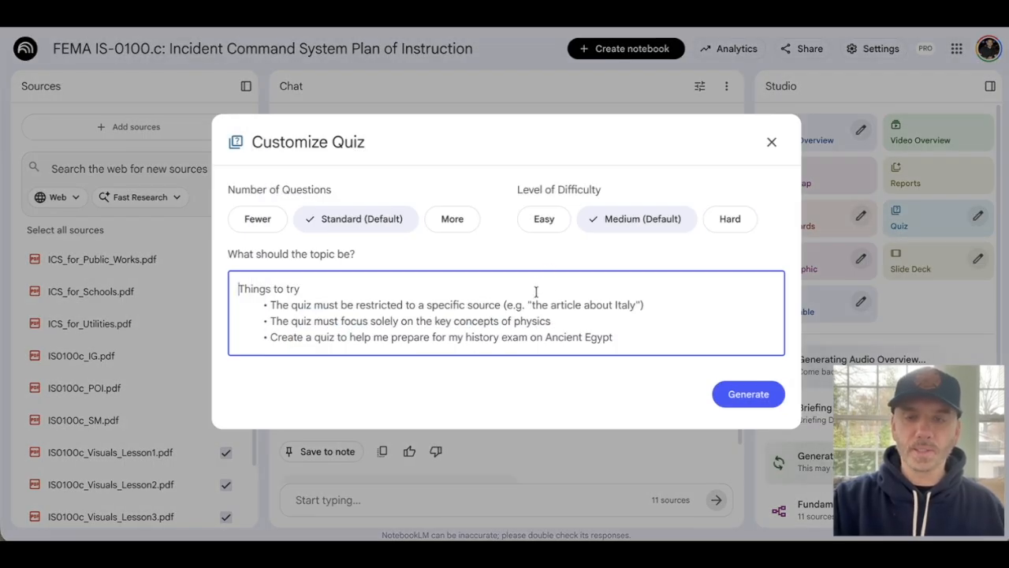
{"action": "key", "text": "ctrl+v"}
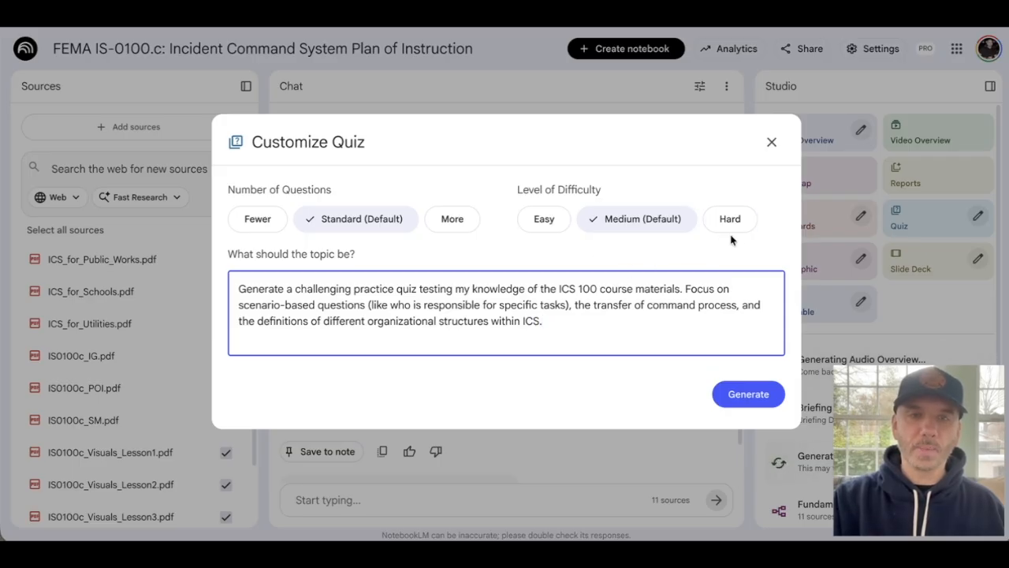
{"action": "left_click", "coordinate": [741, 396]}
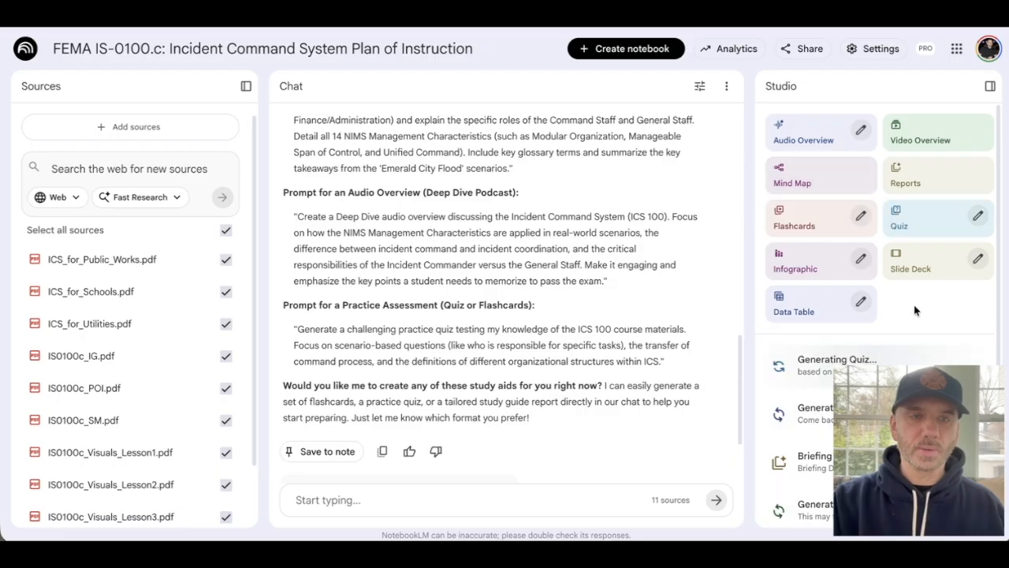
- Generate flashcards with the standard card count and medium difficulty, reusing the practice assessment prompt as the topic
{"action": "left_click", "coordinate": [861, 216]}
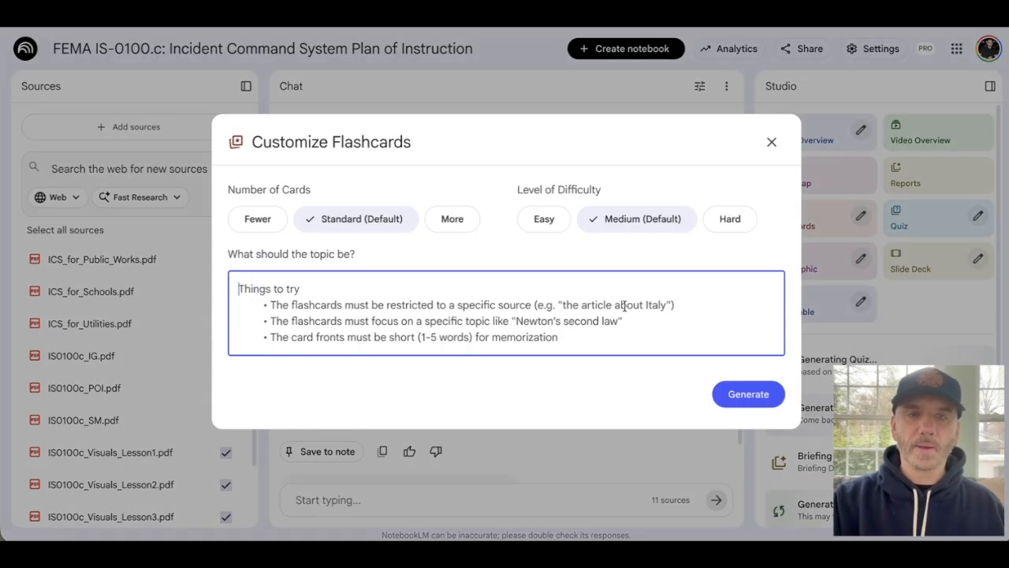
{"action": "key", "text": "ctrl+v"}
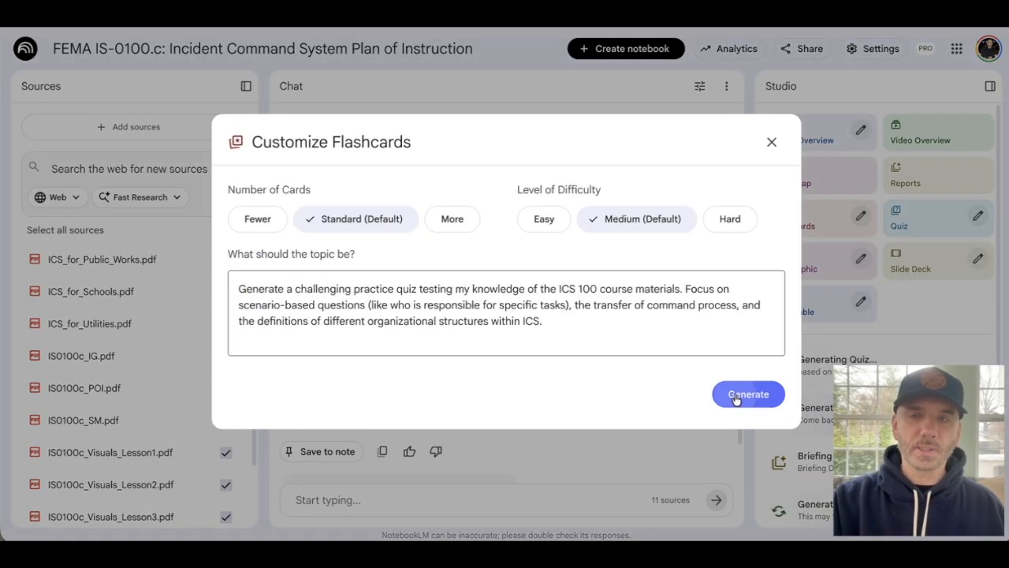
{"action": "left_click", "coordinate": [748, 394]}
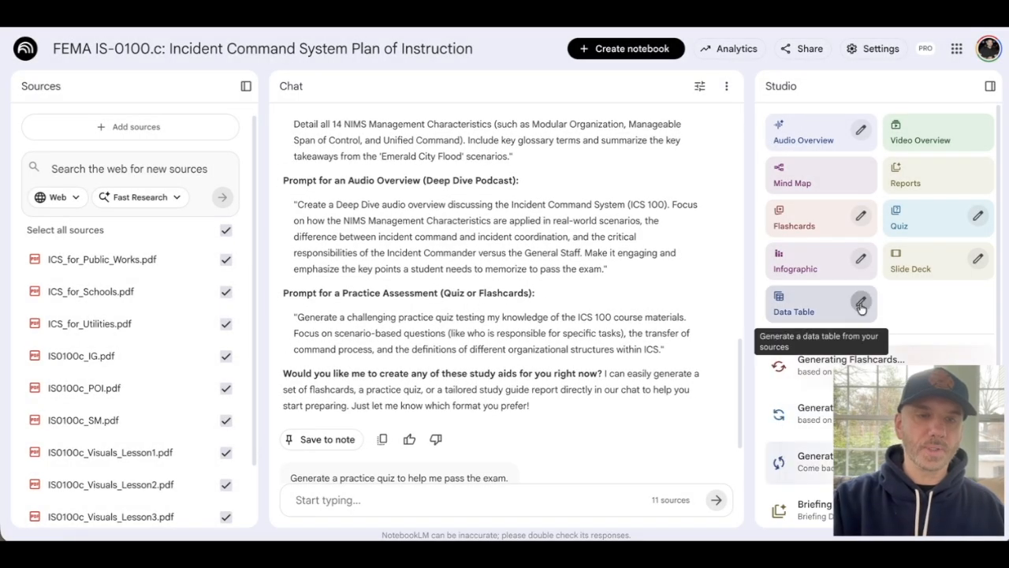
- Generate an English data table, reusing the practice assessment prompt as its description
{"action": "left_click", "coordinate": [861, 301]}
{"action": "key", "text": "ctrl+v"}
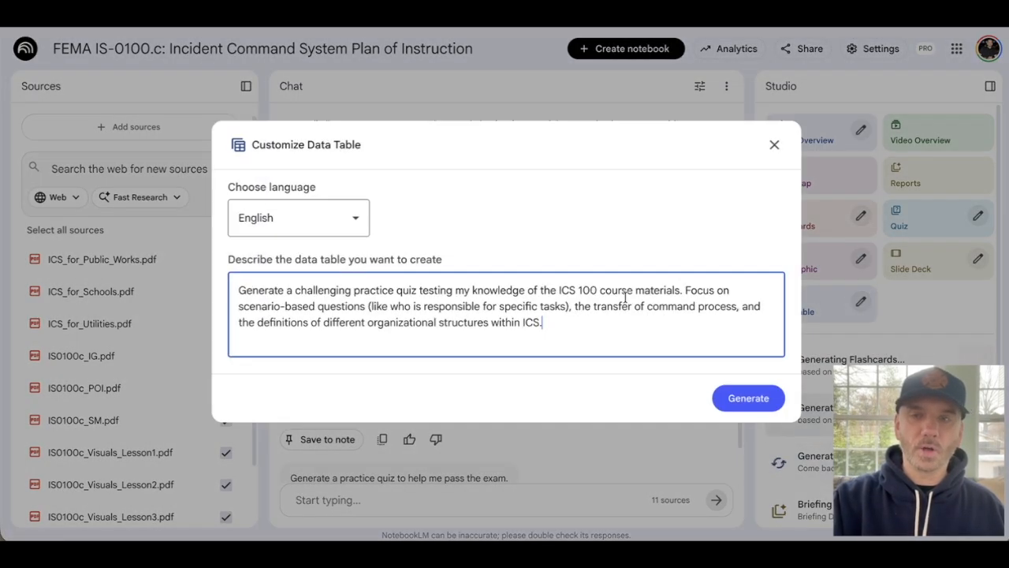
{"action": "left_click", "coordinate": [750, 398]}
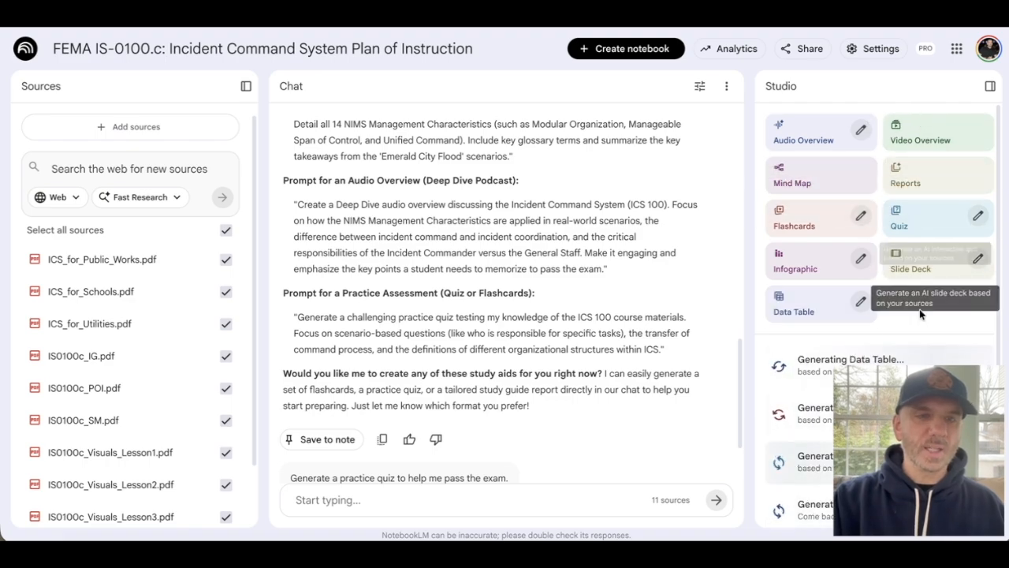
- Generate a landscape infographic in English with standard detail, reusing the practice assessment prompt as its description
{"action": "left_click", "coordinate": [862, 259]}
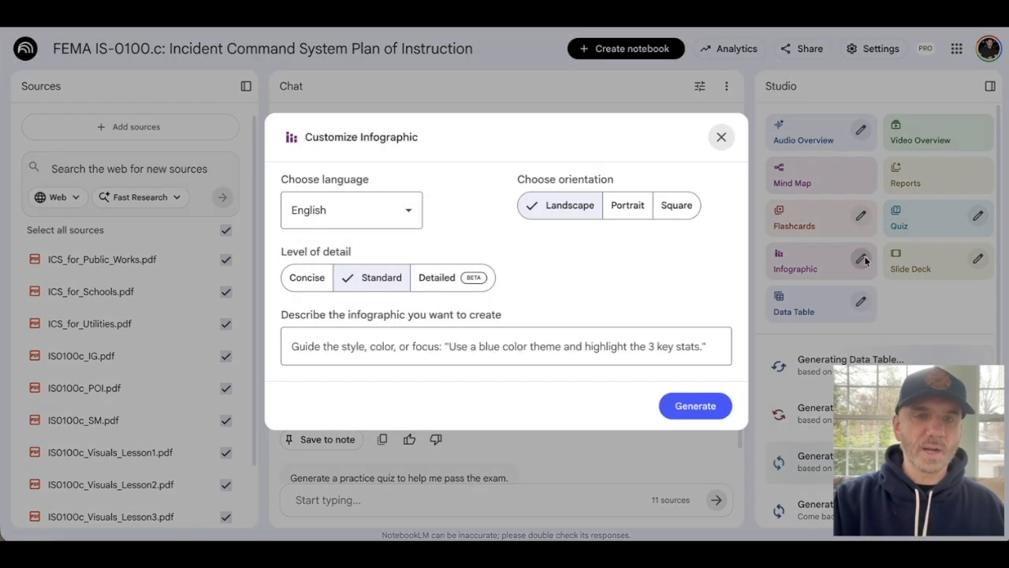
{"action": "left_click", "coordinate": [590, 340]}
{"action": "key", "text": "ctrl+v"}
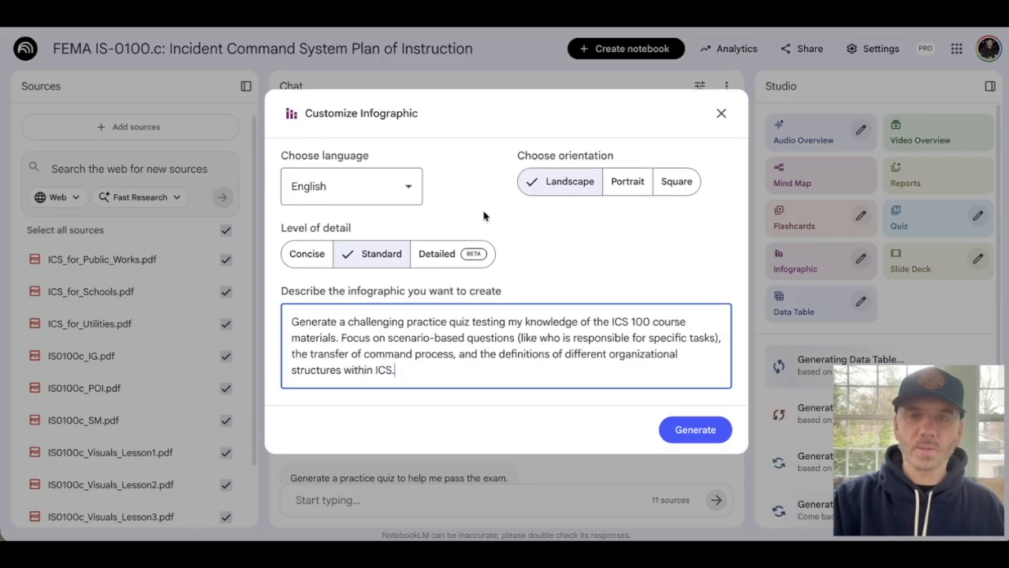
{"action": "left_click", "coordinate": [695, 429]}
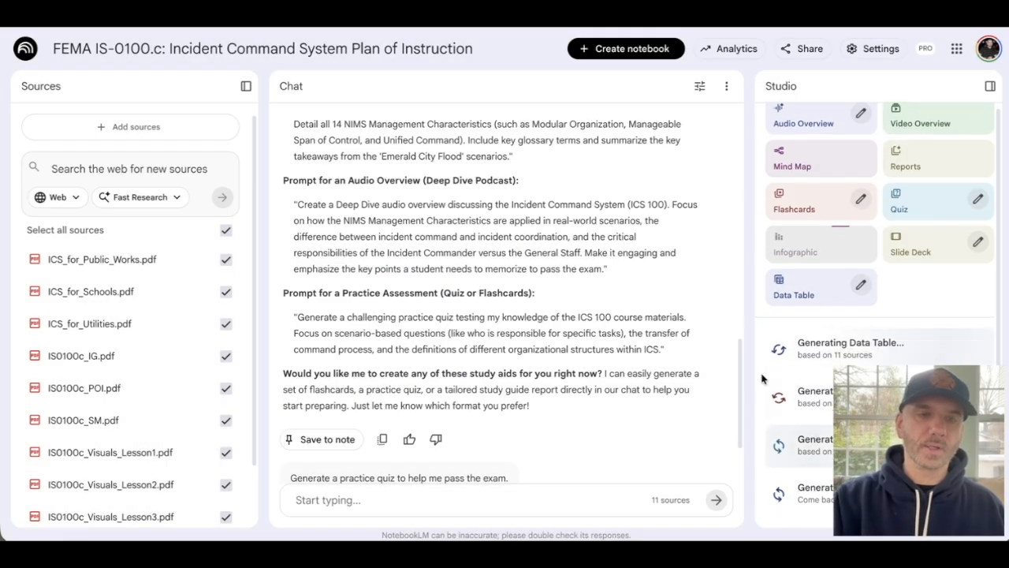
{"action": "scroll", "coordinate": [780, 379], "scroll_direction": "down", "scroll_amount": 3}
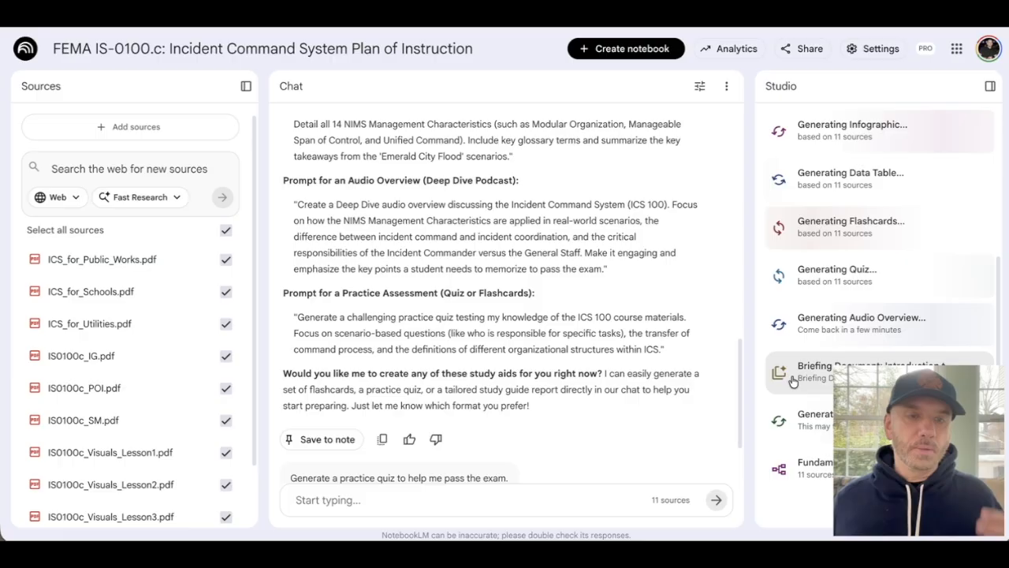
{"action": "left_click_drag", "start_coordinate": [879, 391], "coordinate": [66, 382]}
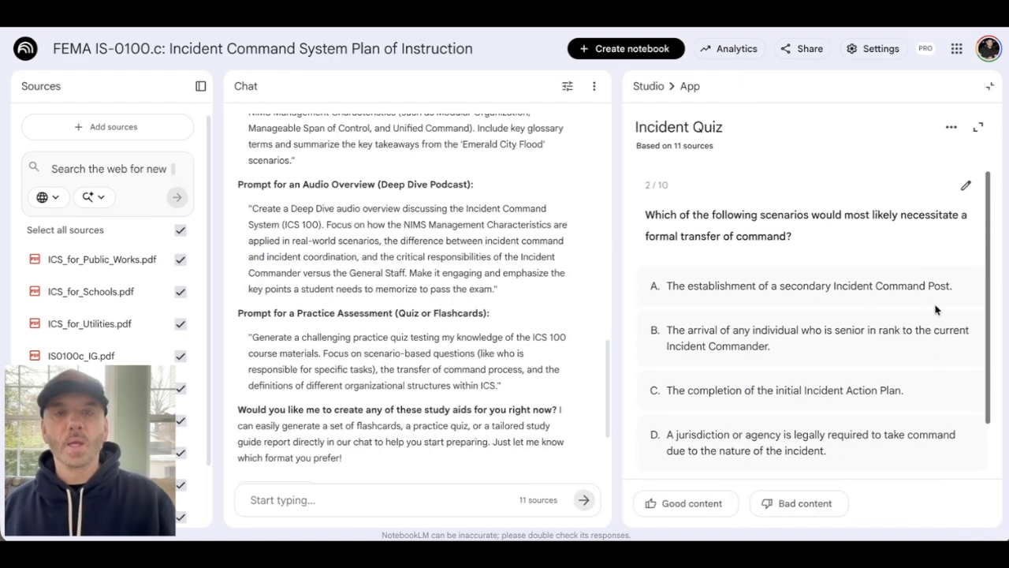
- Answer the Incident Quiz's transfer of command question with option D, advance to question 3, and close the quiz
{"action": "scroll", "coordinate": [936, 309], "scroll_direction": "down", "scroll_amount": 1}
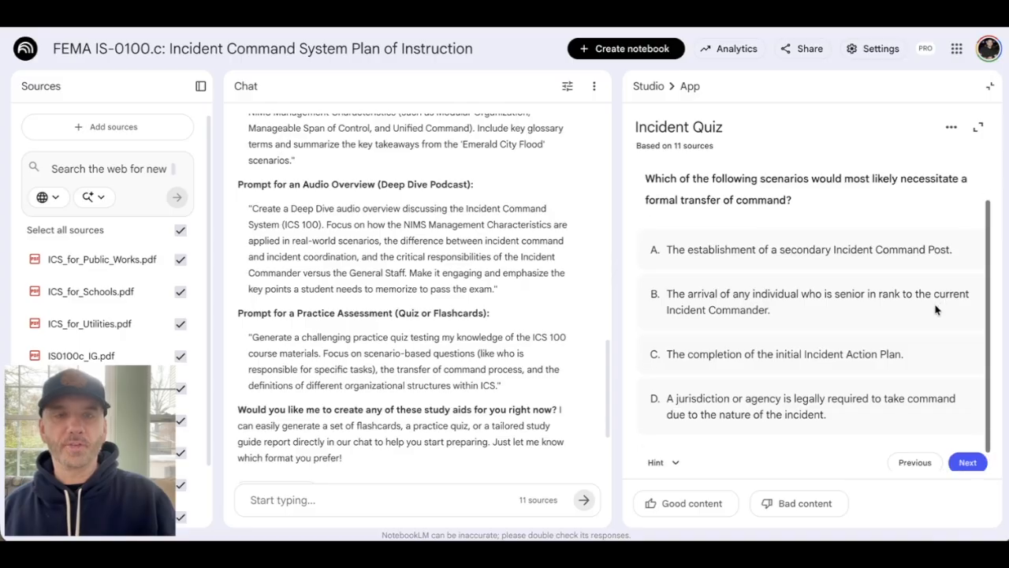
{"action": "scroll", "coordinate": [934, 394], "scroll_direction": "down", "scroll_amount": 1}
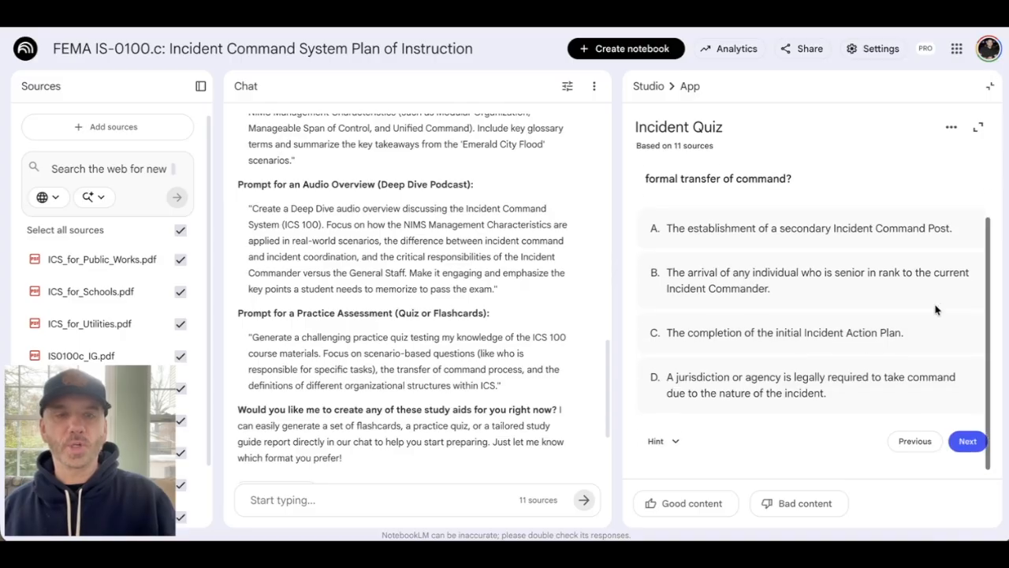
{"action": "left_click", "coordinate": [735, 395]}
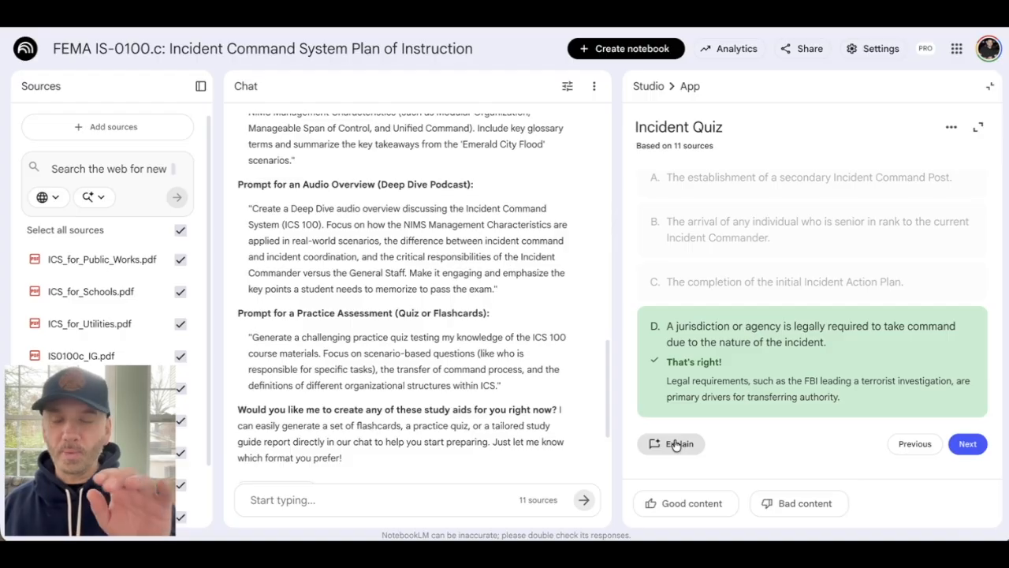
{"action": "left_click", "coordinate": [385, 496]}
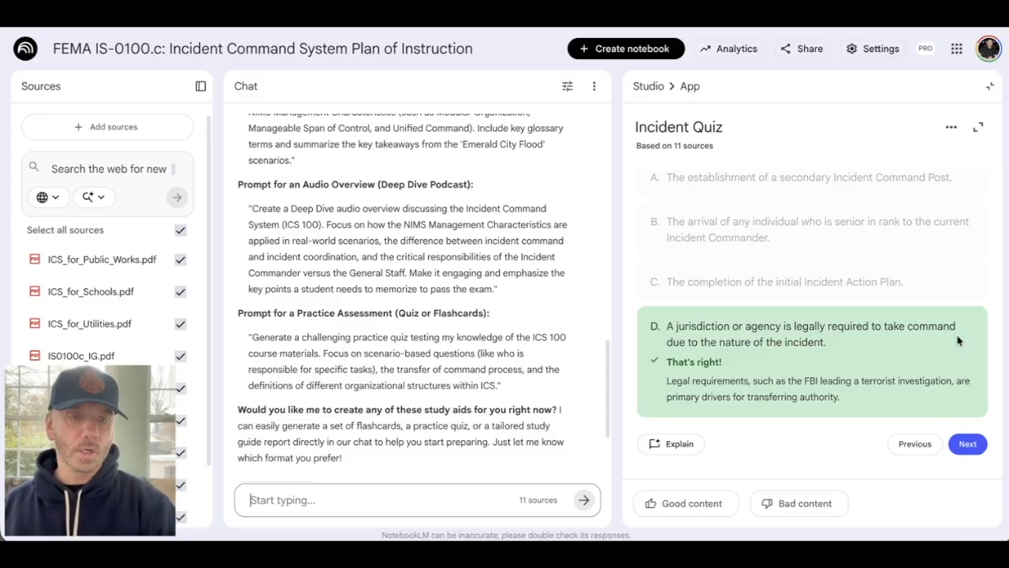
{"action": "left_click", "coordinate": [968, 445]}
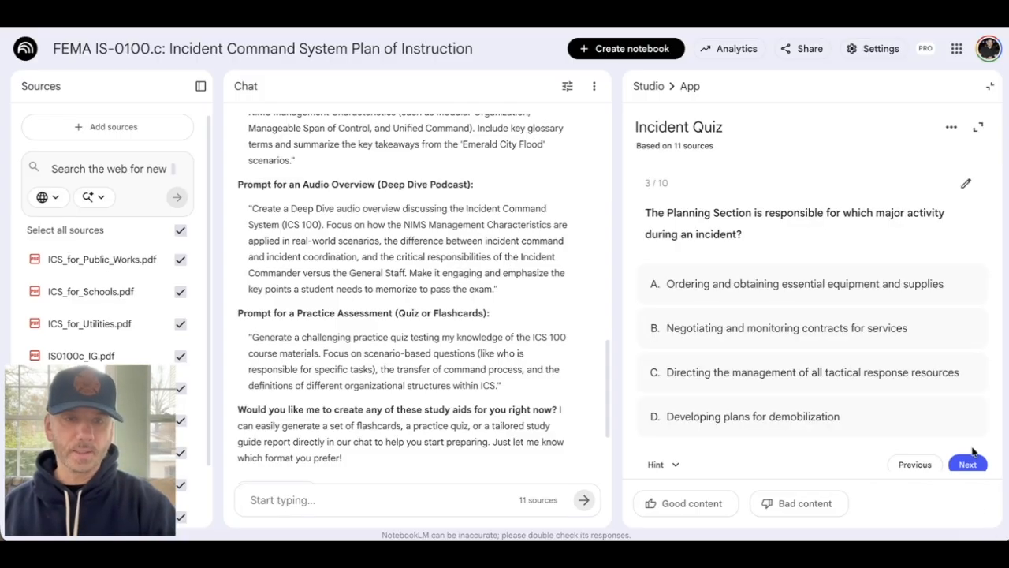
{"action": "left_click", "coordinate": [988, 87]}
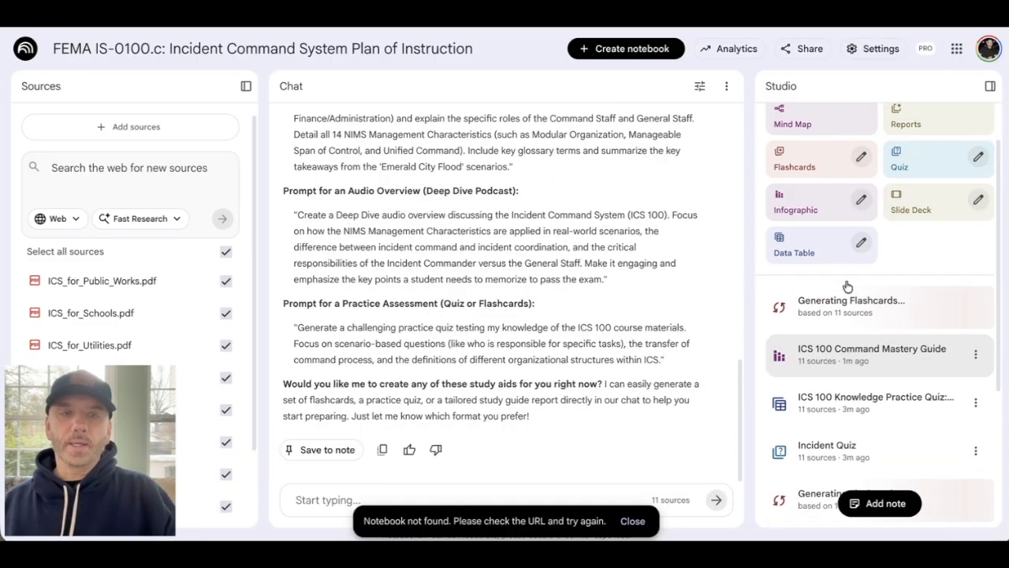
- Open the generated ICS 100 Command Mastery Guide infographic, examine its roles and transfer of command sections, and close it
{"action": "scroll", "coordinate": [847, 285], "scroll_direction": "up", "scroll_amount": 2}
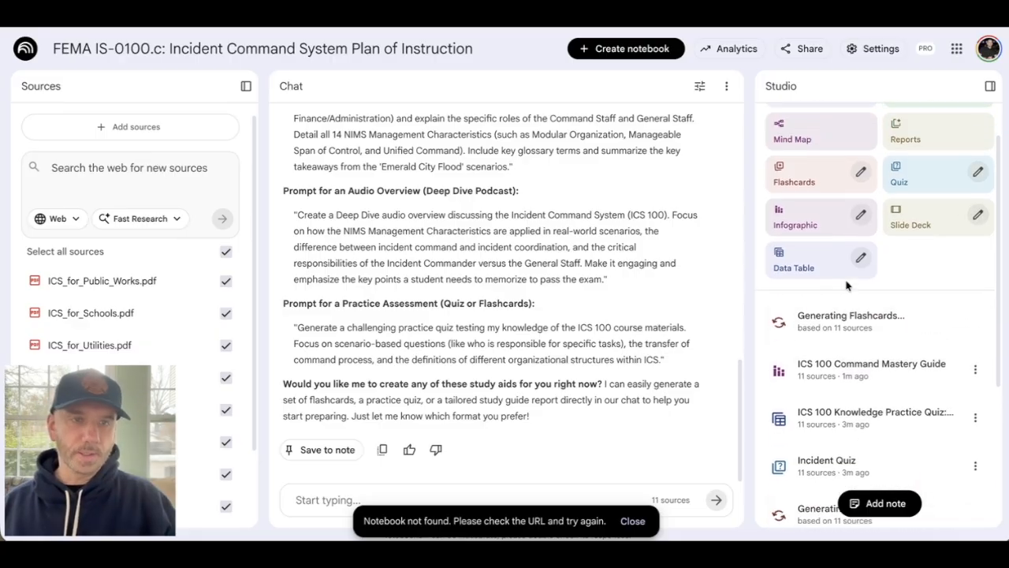
{"action": "scroll", "coordinate": [847, 286], "scroll_direction": "down", "scroll_amount": 2}
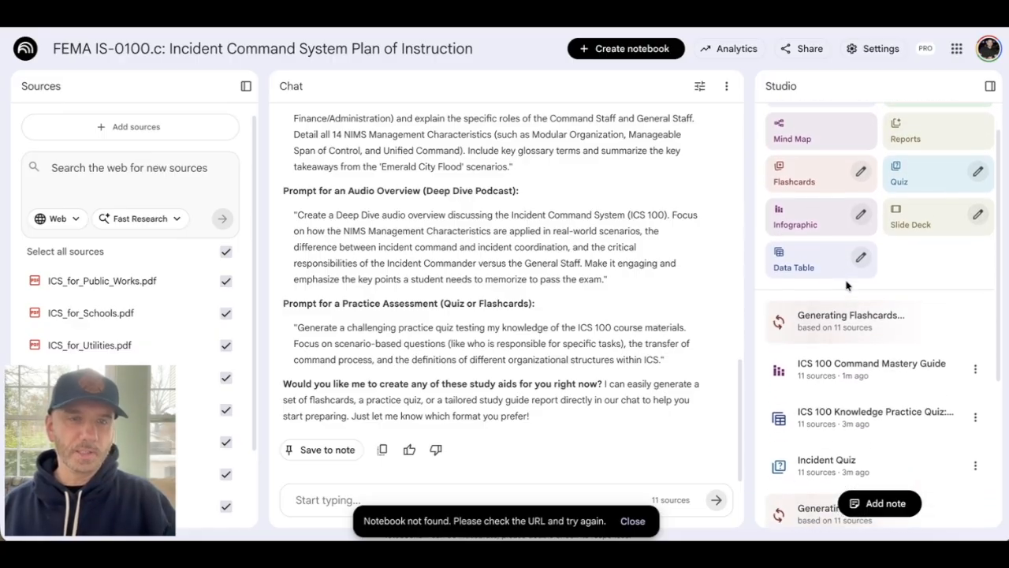
{"action": "left_click", "coordinate": [843, 372]}
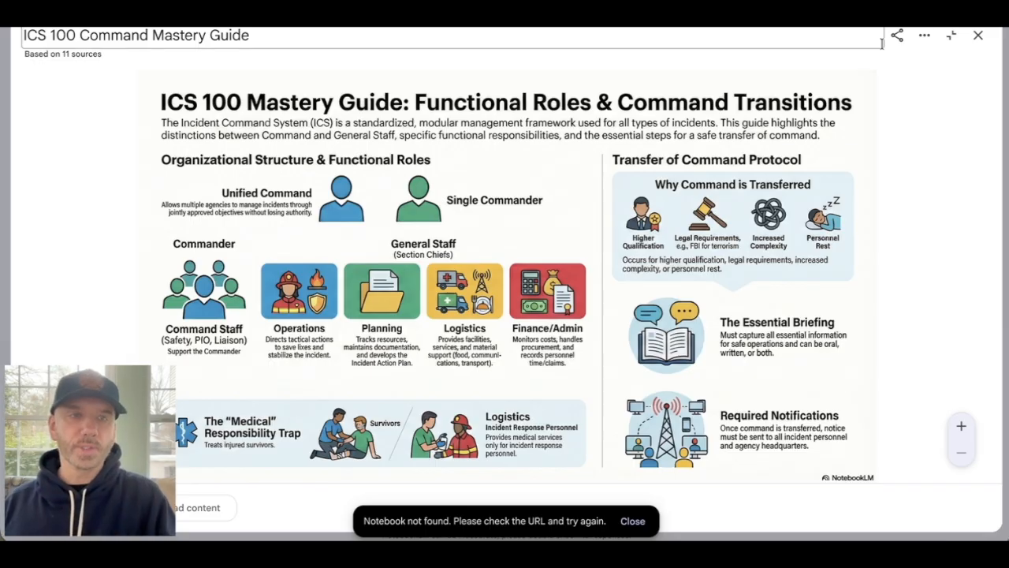
{"action": "left_click", "coordinate": [952, 35]}
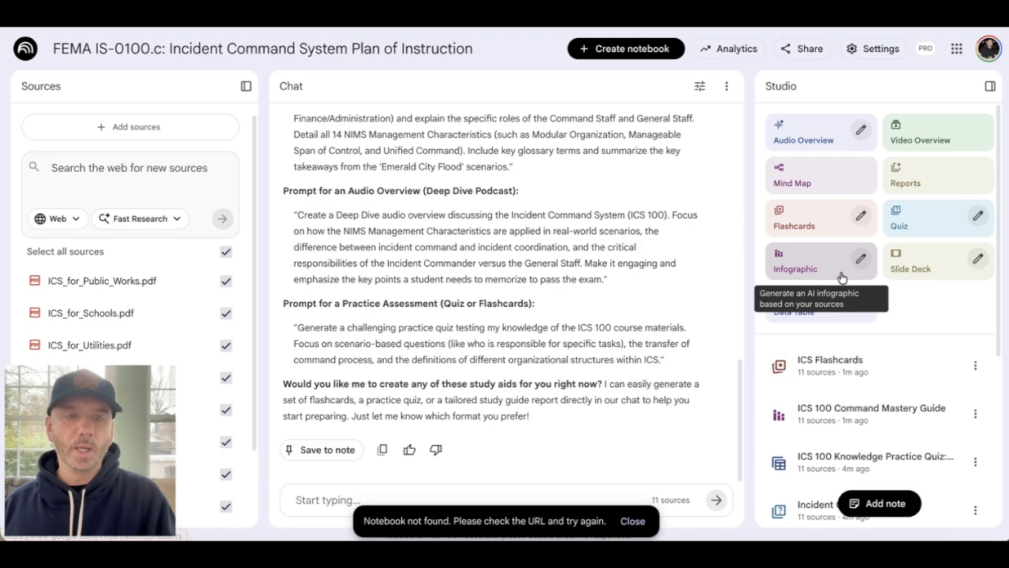
- Open the generated ICS Flashcards, flip the first card to its answer, advance through the following cards, and close the deck
{"action": "left_click", "coordinate": [813, 368]}
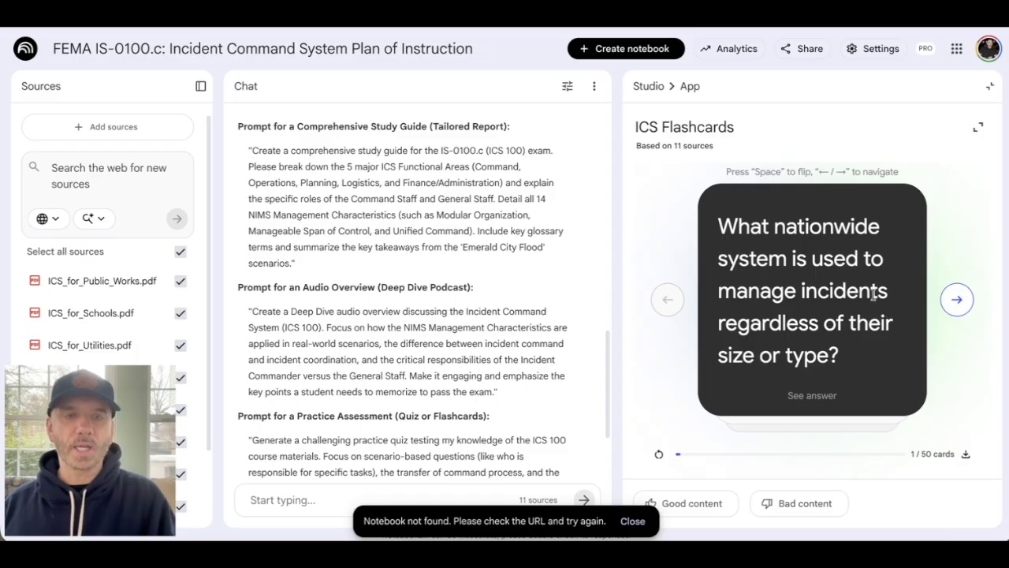
{"action": "left_click", "coordinate": [872, 294]}
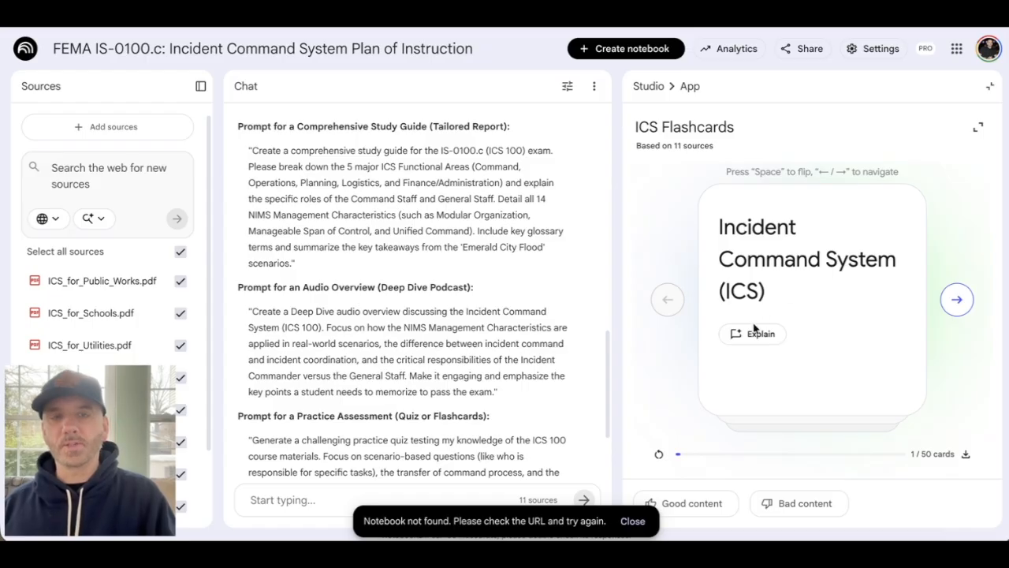
{"action": "left_click", "coordinate": [955, 301]}
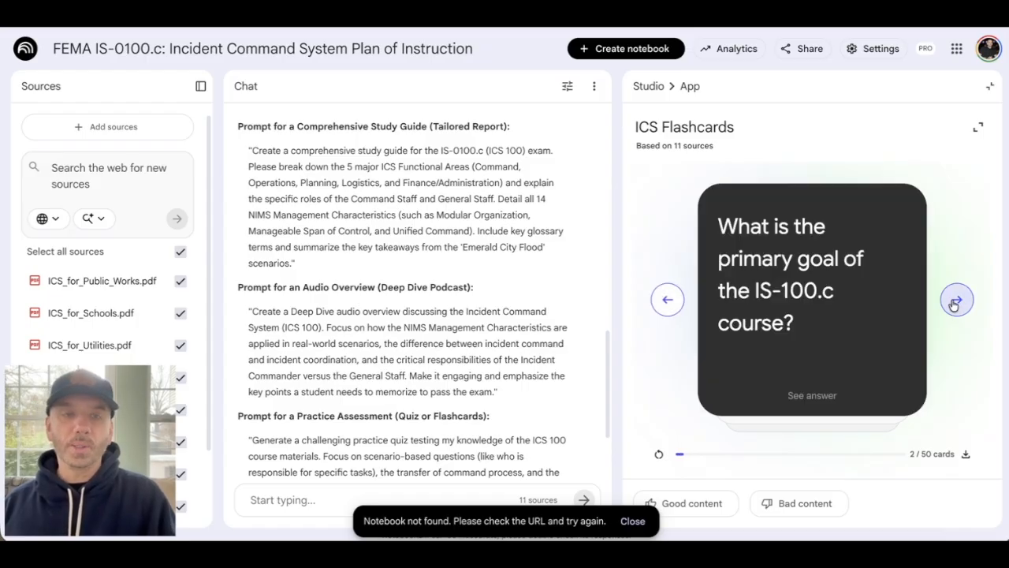
{"action": "left_click", "coordinate": [956, 301]}
{"action": "left_click", "coordinate": [991, 88]}
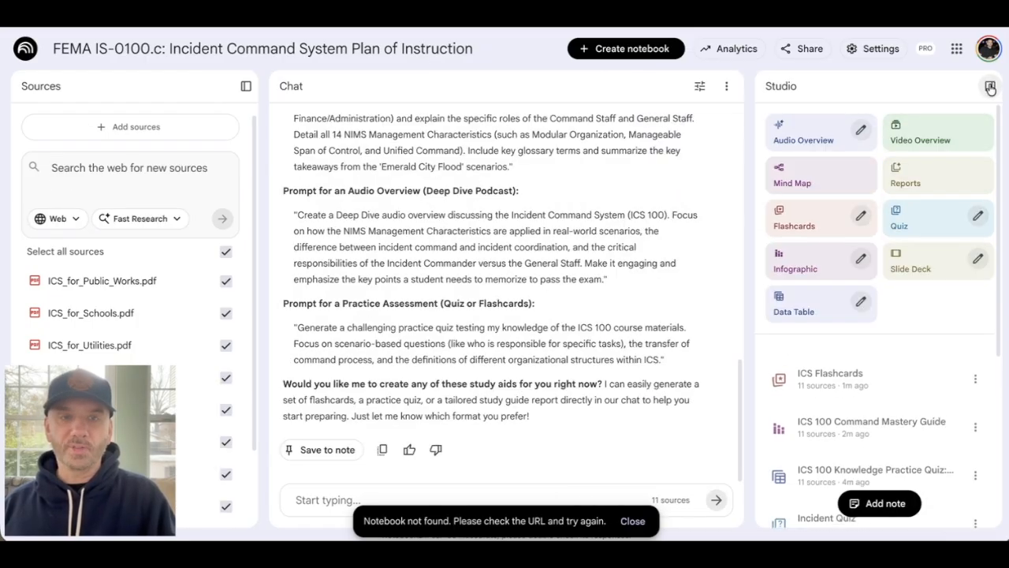
{"action": "scroll", "coordinate": [791, 439], "scroll_direction": "down", "scroll_amount": 3}
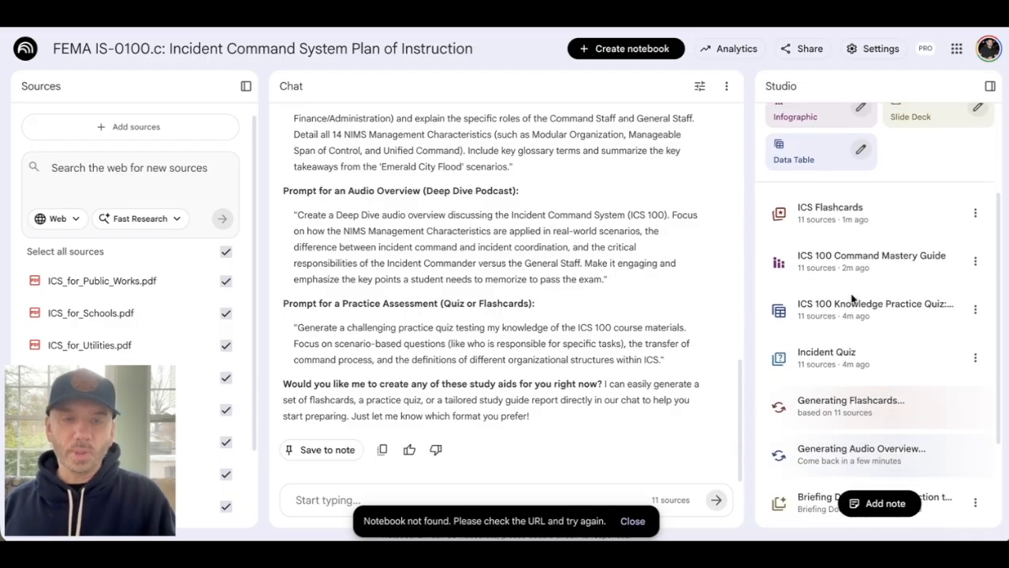
- Open the ICS 100 Knowledge Practice Quiz data table, enlarge it, review its scenario questions and answers, and close it
{"action": "scroll", "coordinate": [828, 339], "scroll_direction": "up", "scroll_amount": 3}
{"action": "scroll", "coordinate": [852, 298], "scroll_direction": "down", "scroll_amount": 1}
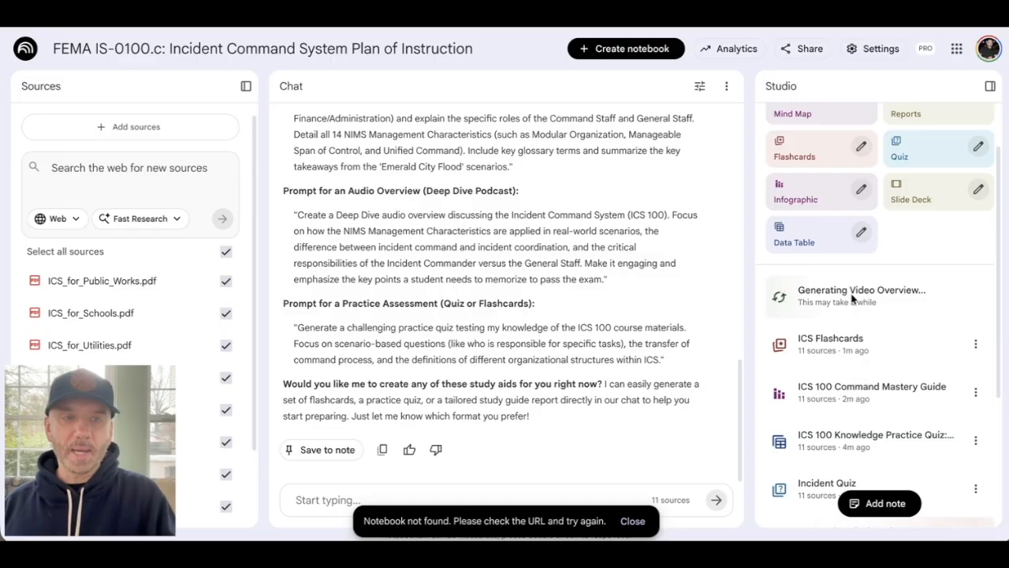
{"action": "scroll", "coordinate": [852, 298], "scroll_direction": "down", "scroll_amount": 1}
{"action": "scroll", "coordinate": [851, 298], "scroll_direction": "down", "scroll_amount": 5}
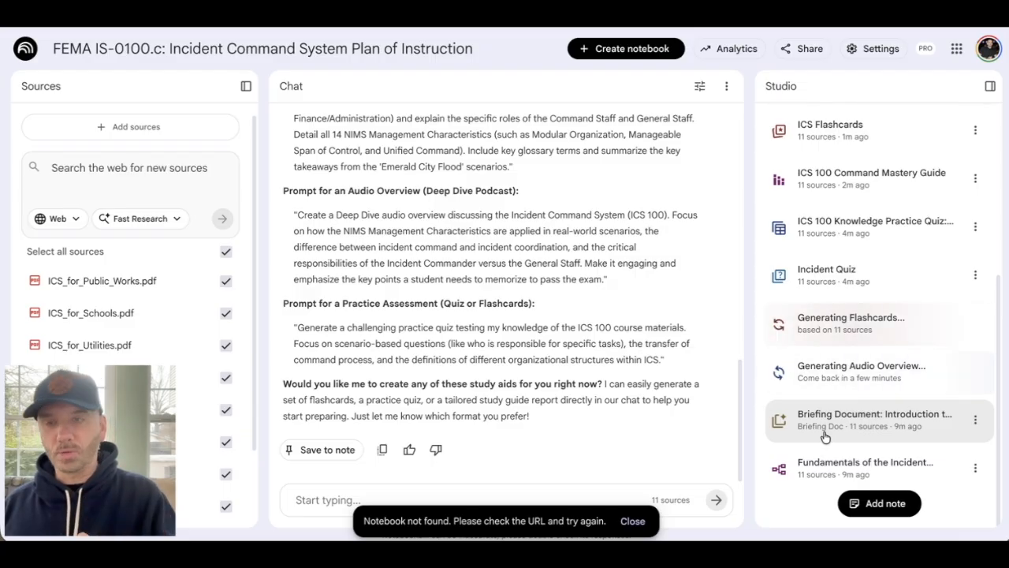
{"action": "scroll", "coordinate": [825, 436], "scroll_direction": "up", "scroll_amount": 3}
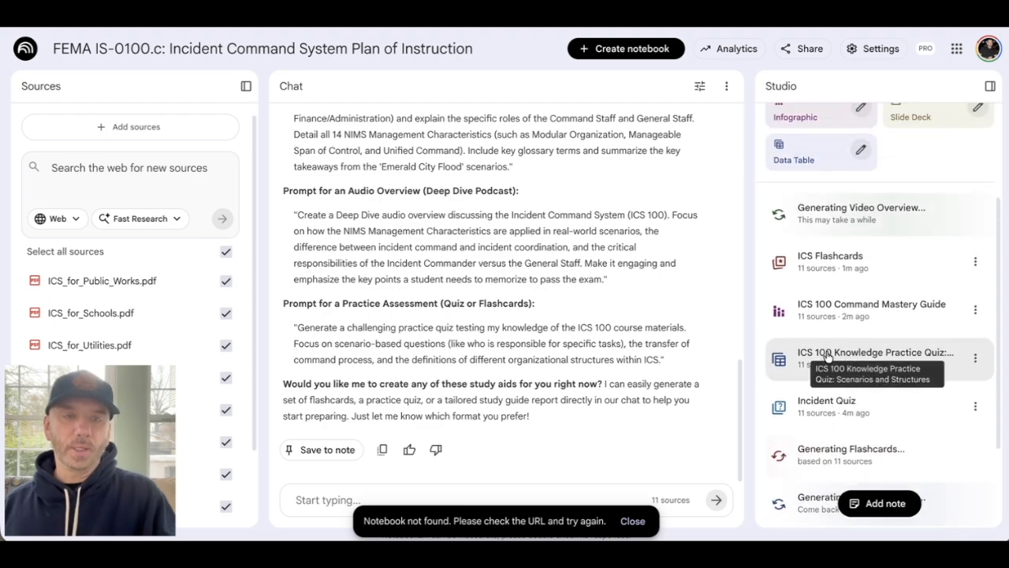
{"action": "left_click", "coordinate": [825, 359]}
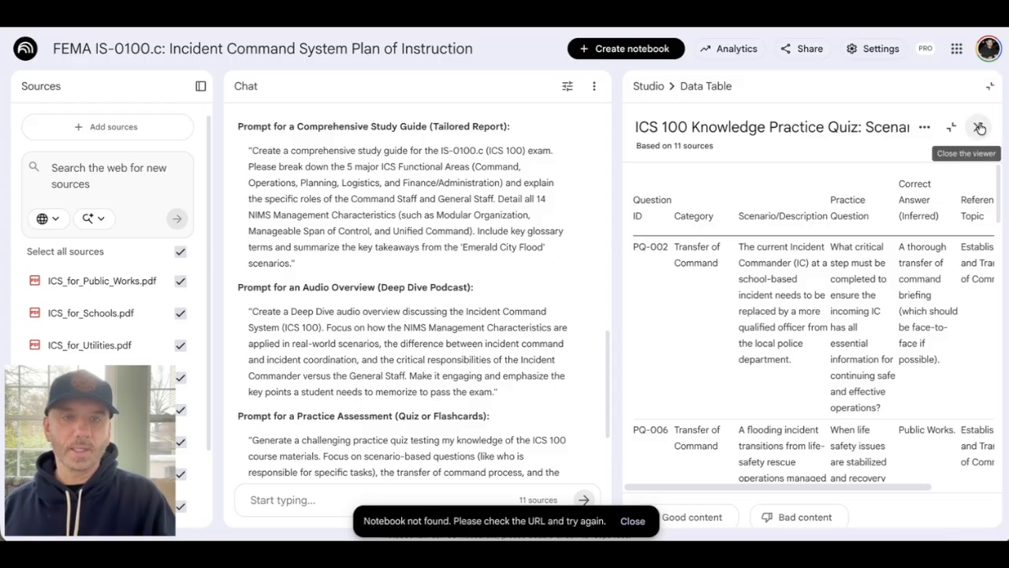
{"action": "left_click", "coordinate": [978, 126]}
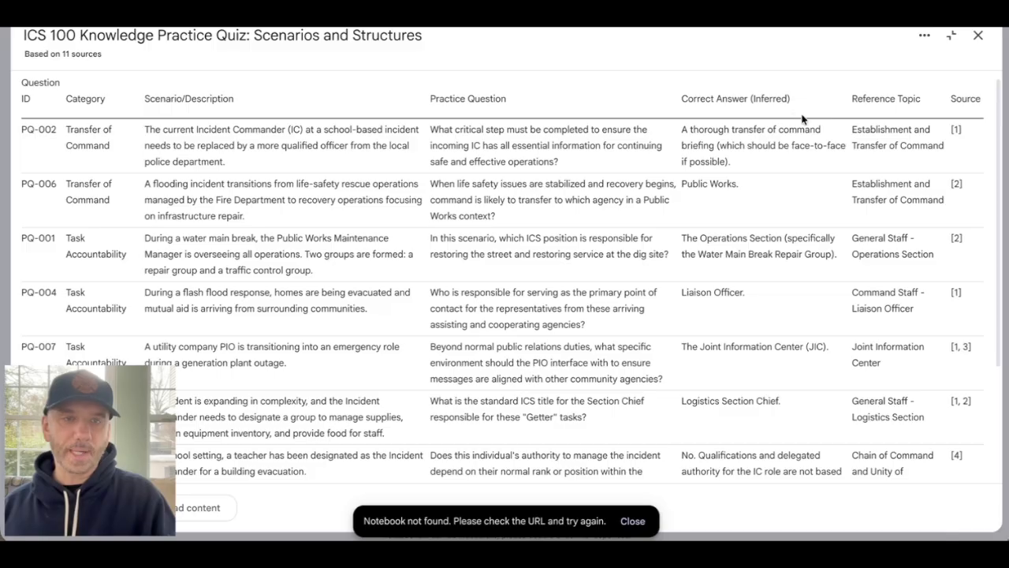
{"action": "scroll", "coordinate": [892, 130], "scroll_direction": "down", "scroll_amount": 3}
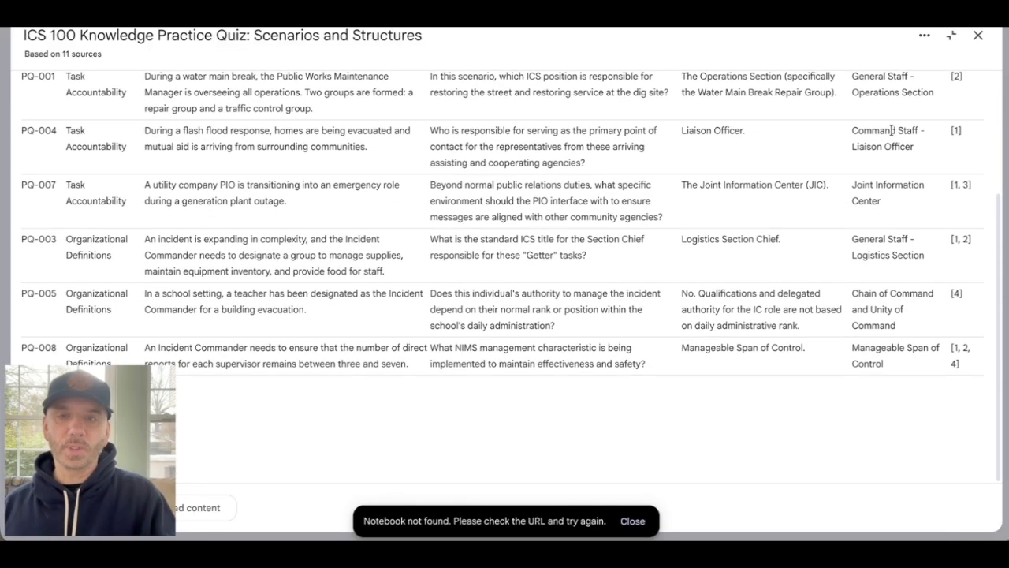
{"action": "scroll", "coordinate": [883, 191], "scroll_direction": "up", "scroll_amount": 4}
{"action": "scroll", "coordinate": [980, 69], "scroll_direction": "down", "scroll_amount": 1}
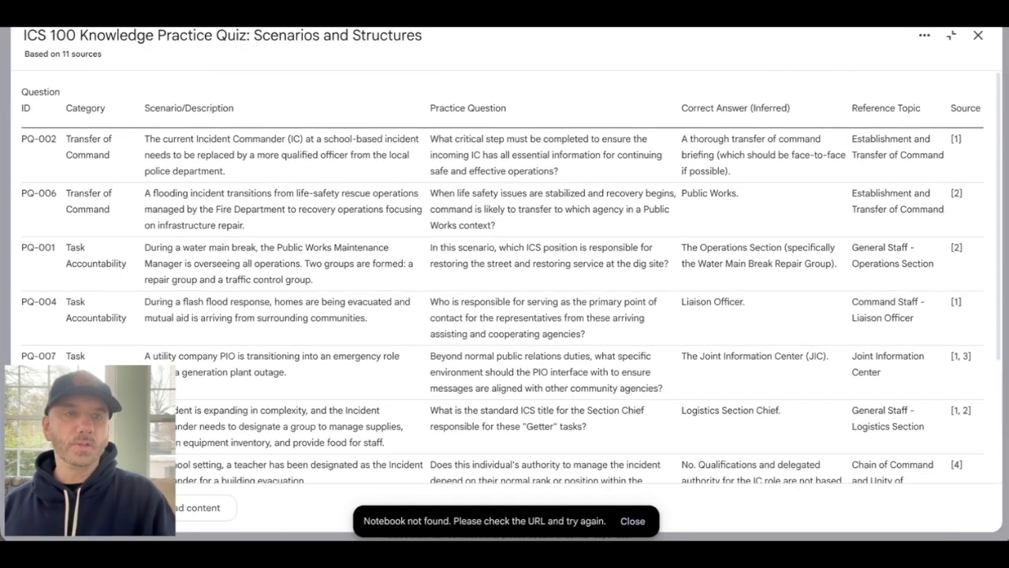
{"action": "left_click", "coordinate": [979, 37]}
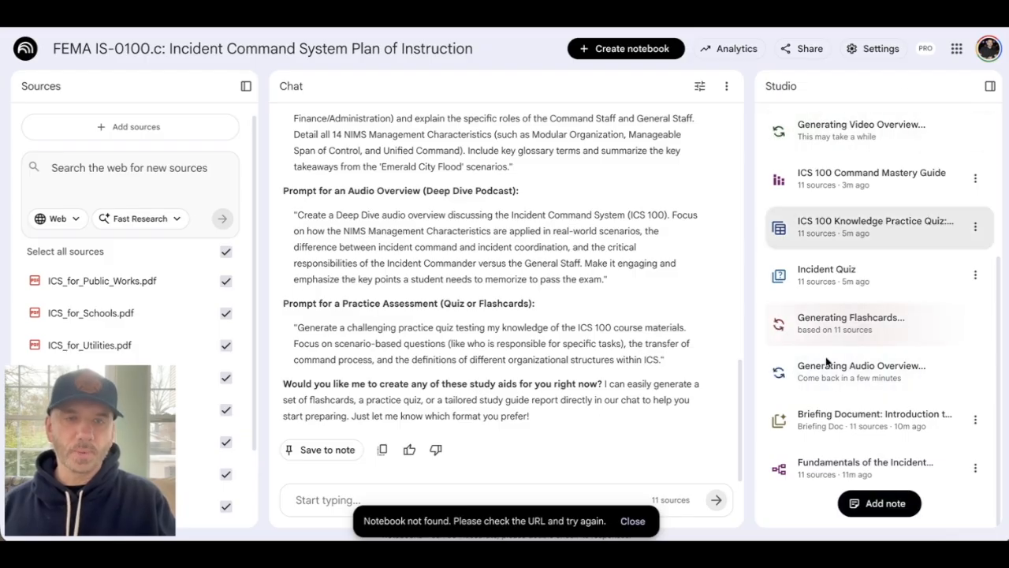
- Create a new blank note in the notebook and delete it
{"action": "left_click", "coordinate": [871, 502]}
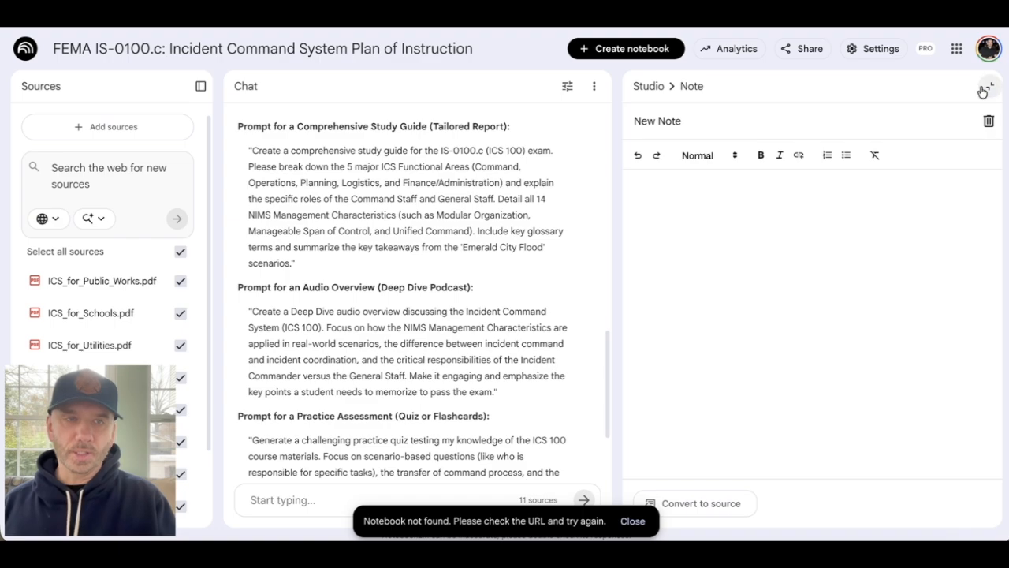
{"action": "left_click", "coordinate": [988, 123]}
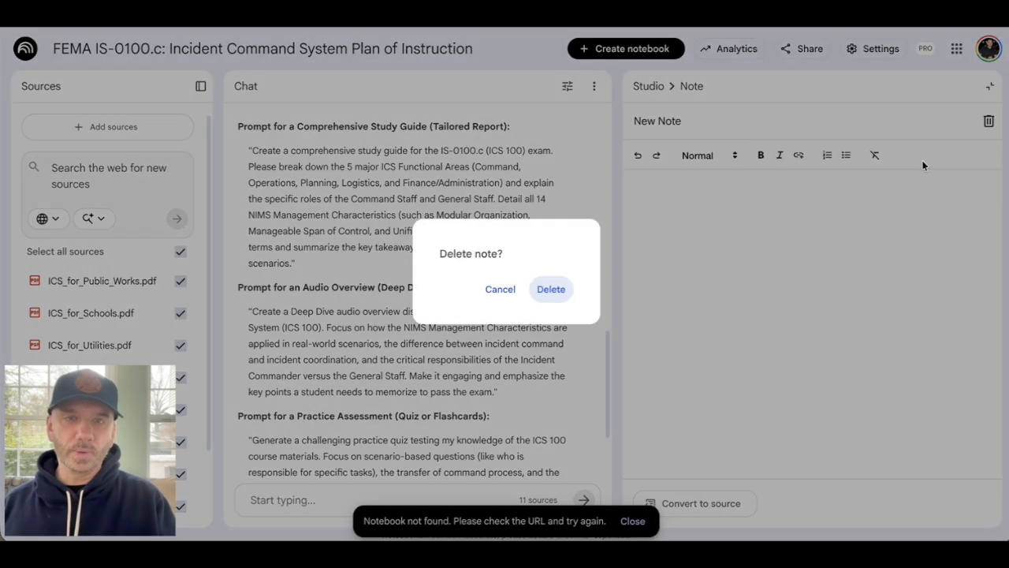
{"action": "left_click", "coordinate": [551, 289]}
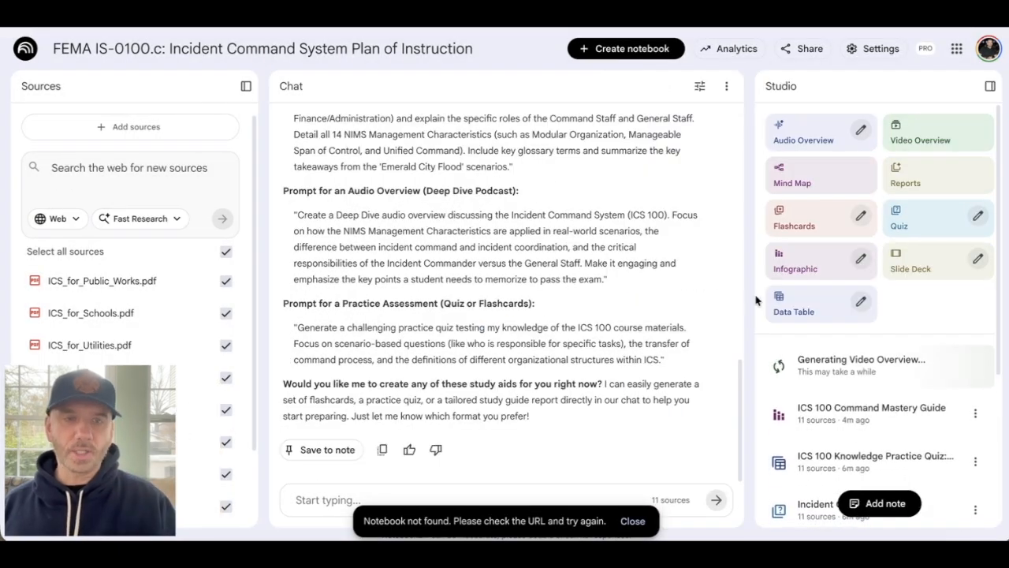
- Open The General Staff video overview, set the playback speed to 1.25, watch the opening, and pause it
{"action": "scroll", "coordinate": [788, 276], "scroll_direction": "down", "scroll_amount": 3}
{"action": "scroll", "coordinate": [785, 237], "scroll_direction": "up", "scroll_amount": 3}
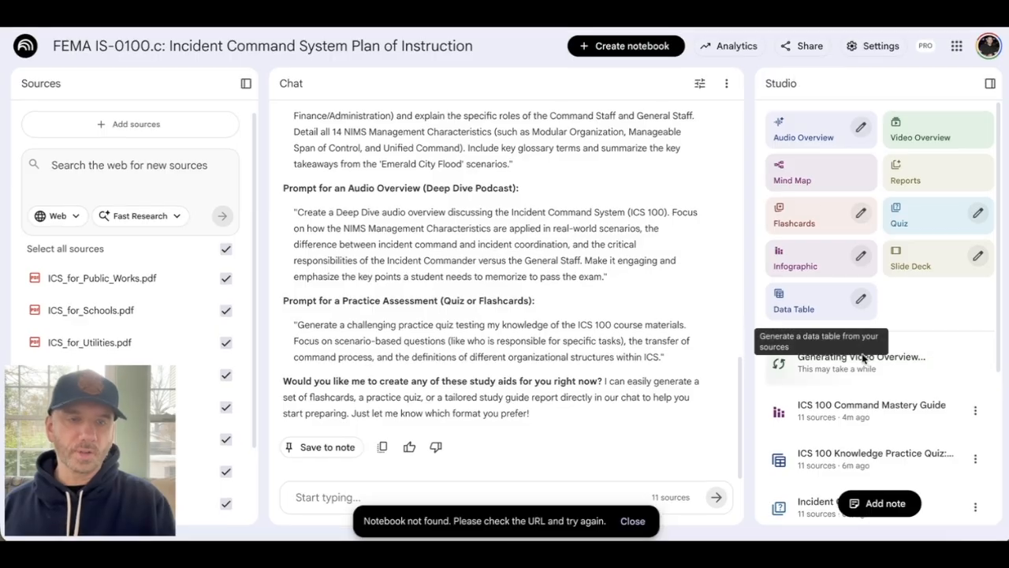
{"action": "scroll", "coordinate": [863, 442], "scroll_direction": "down", "scroll_amount": 3}
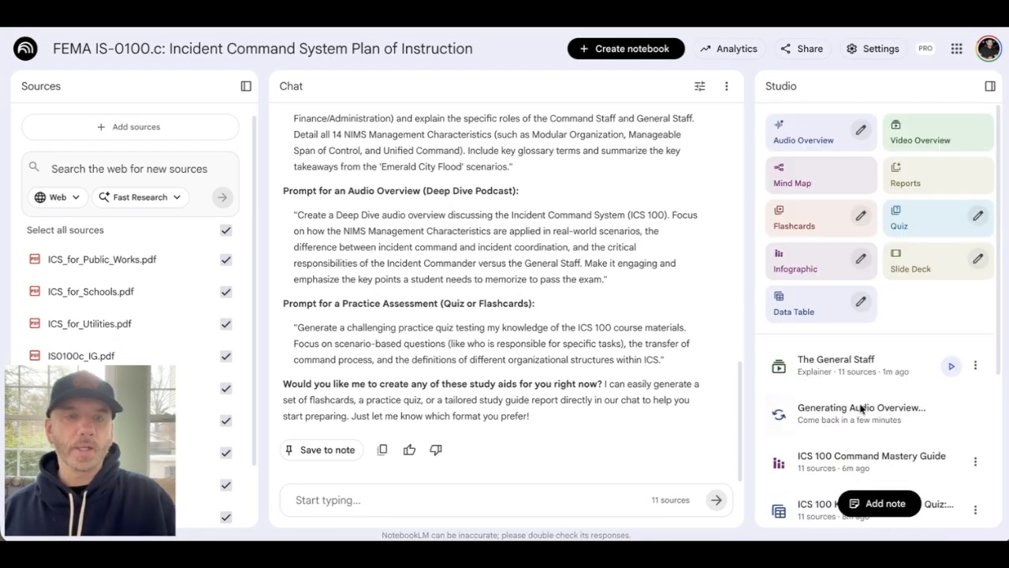
{"action": "left_click", "coordinate": [859, 372]}
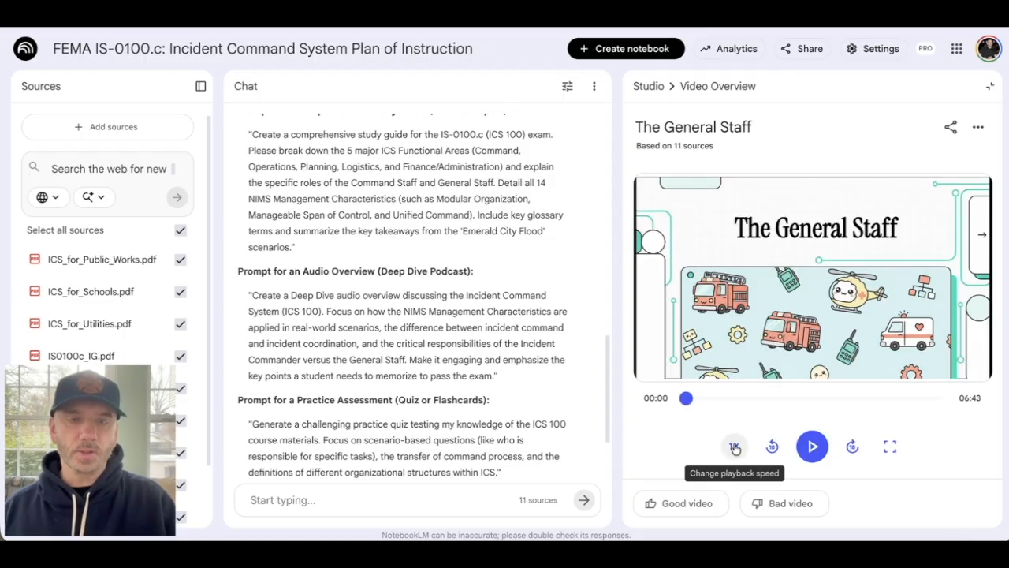
{"action": "left_click", "coordinate": [734, 447]}
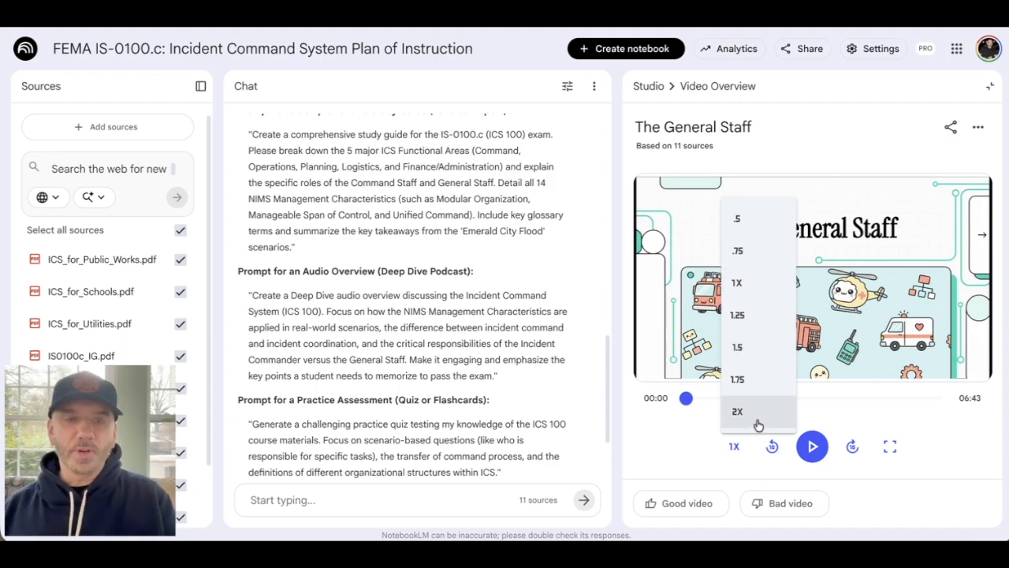
{"action": "left_click", "coordinate": [756, 316]}
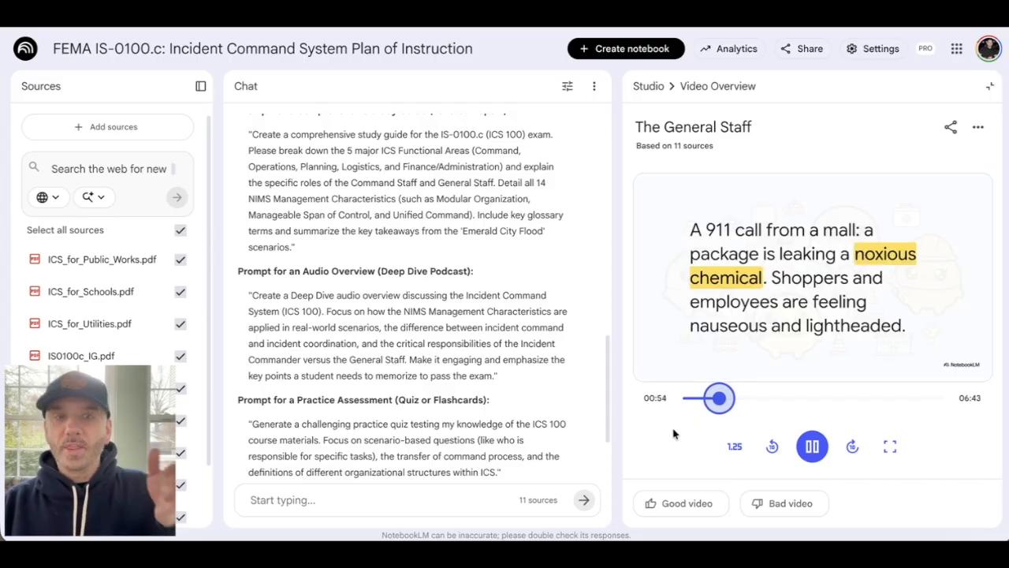
{"action": "left_click", "coordinate": [813, 446]}
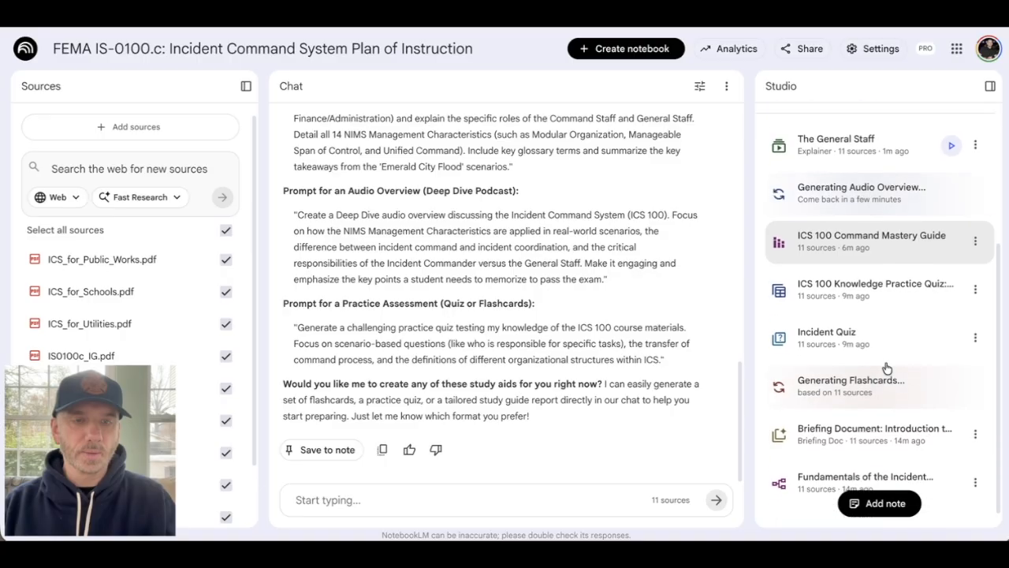
- Generate a slide deck in the Detailed Deck format, in English, with default length and no description
{"action": "scroll", "coordinate": [886, 367], "scroll_direction": "down", "scroll_amount": 1}
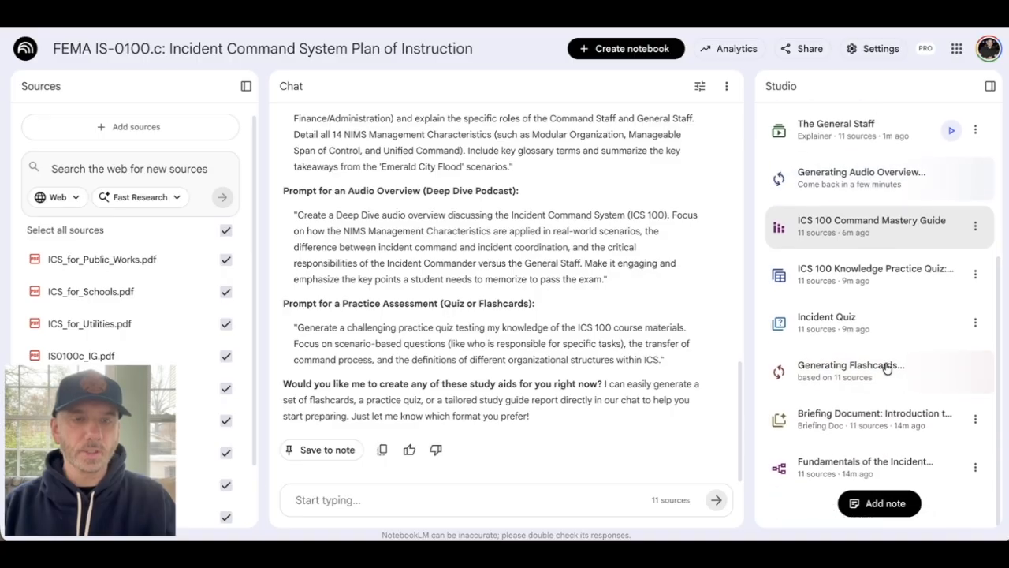
{"action": "scroll", "coordinate": [886, 365], "scroll_direction": "up", "scroll_amount": 3}
{"action": "left_click", "coordinate": [976, 258]}
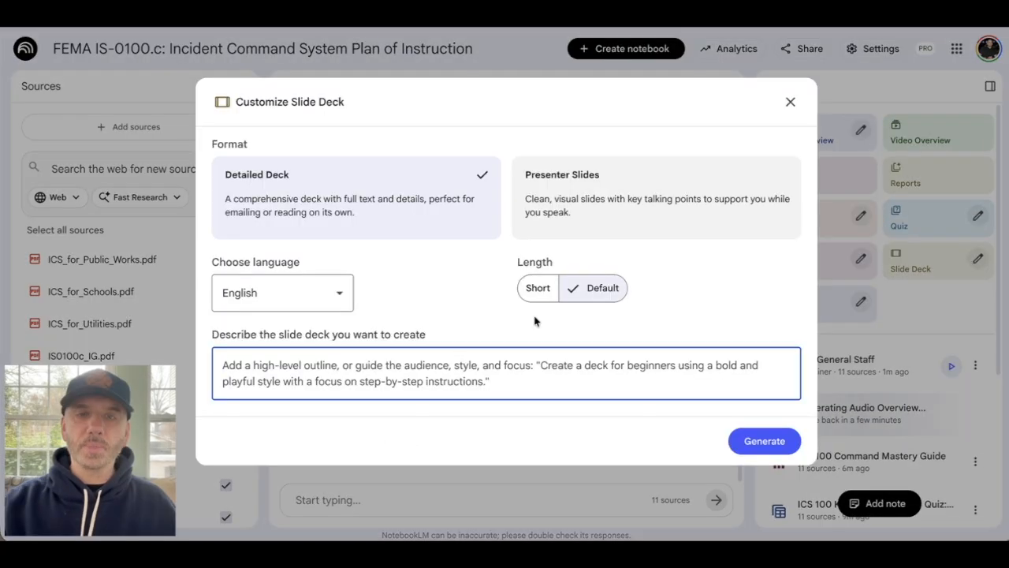
{"action": "left_click", "coordinate": [758, 442]}
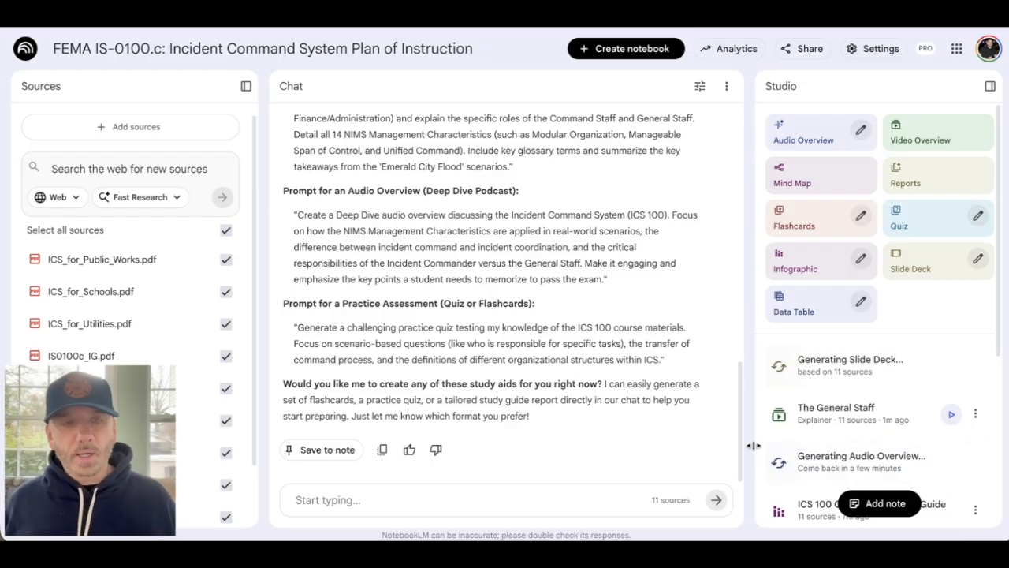
- Examine the slide deck customization options for format, language, length and description, and close them without generating
{"action": "scroll", "coordinate": [867, 388], "scroll_direction": "down", "scroll_amount": 1}
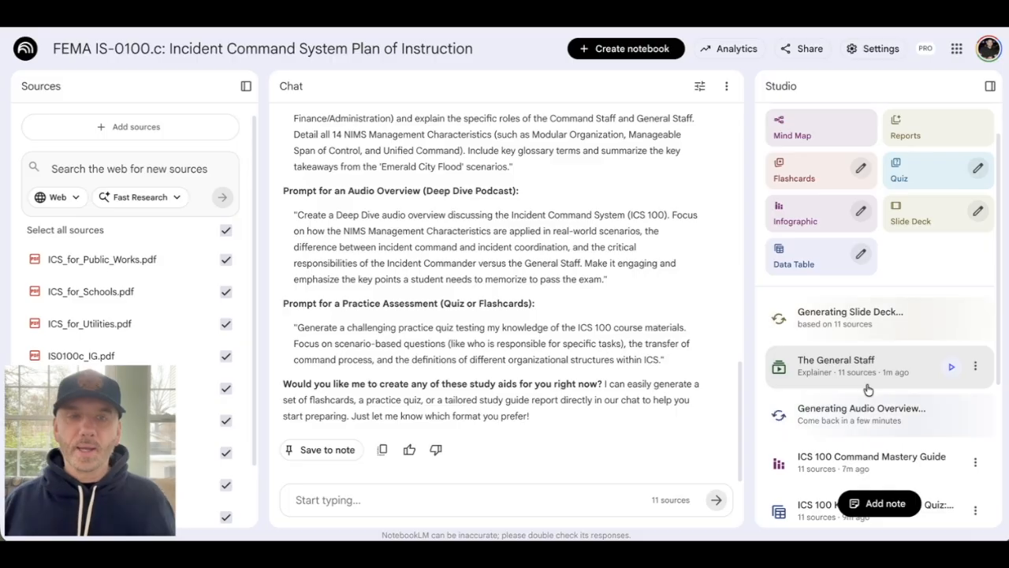
{"action": "left_click", "coordinate": [976, 210]}
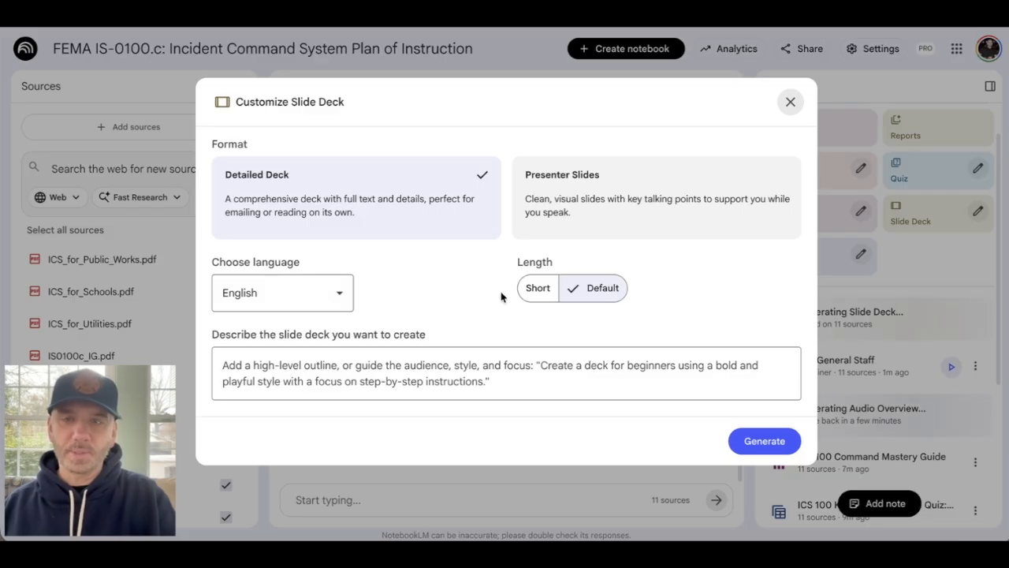
{"action": "left_click", "coordinate": [785, 109]}
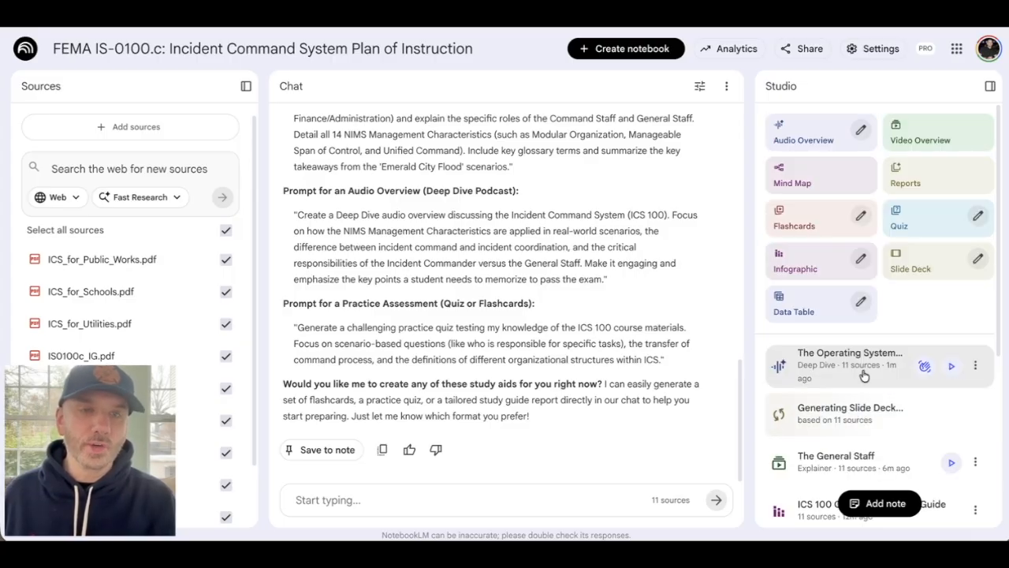
- Play the start of the Deep Dive audio overview, check the player's additional options, and close the audio player
{"action": "left_click", "coordinate": [950, 367]}
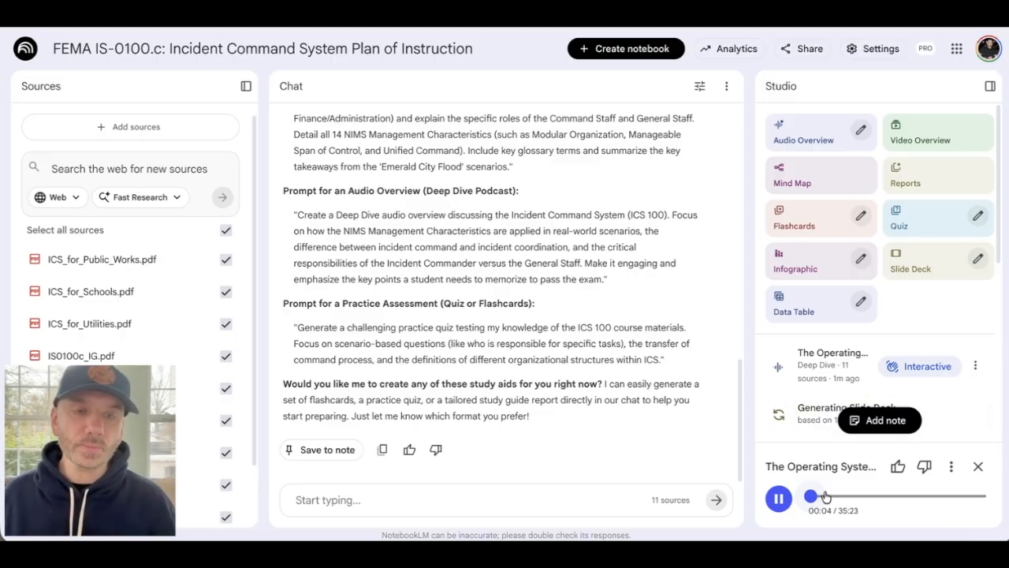
{"action": "left_click", "coordinate": [951, 467]}
{"action": "mouse_move", "coordinate": [897, 381]}
{"action": "left_click", "coordinate": [757, 270]}
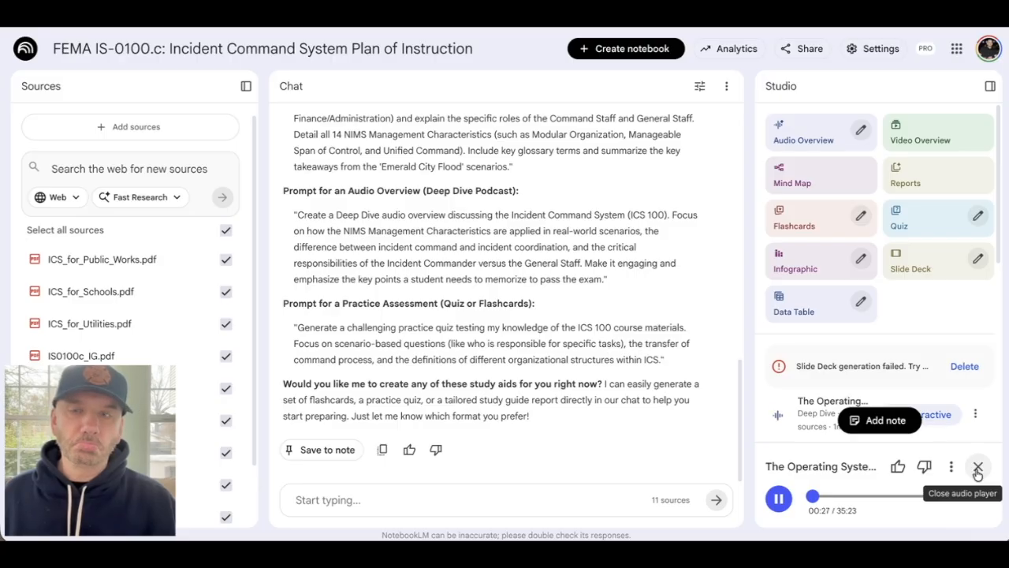
{"action": "left_click", "coordinate": [977, 468]}
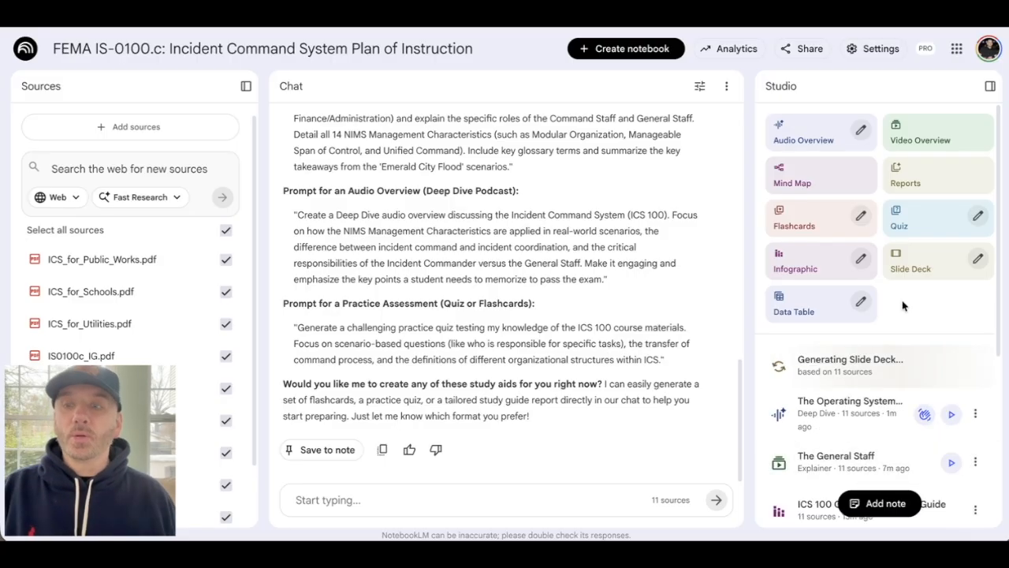
- Look through the list of generated study aids and open the ICS General Staff Roles slide deck
{"action": "scroll", "coordinate": [867, 284], "scroll_direction": "down", "scroll_amount": 2}
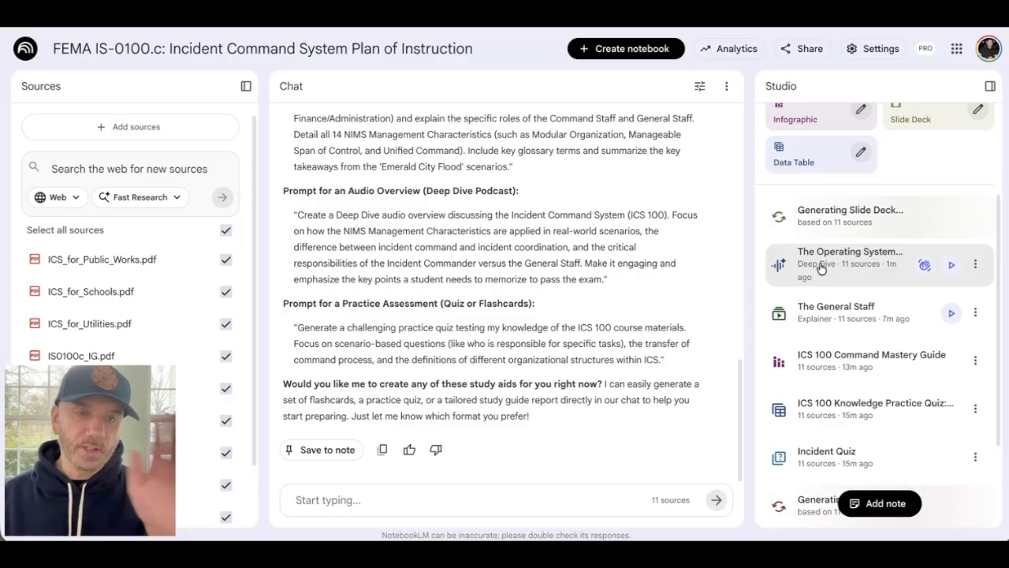
{"action": "scroll", "coordinate": [820, 268], "scroll_direction": "down", "scroll_amount": 1}
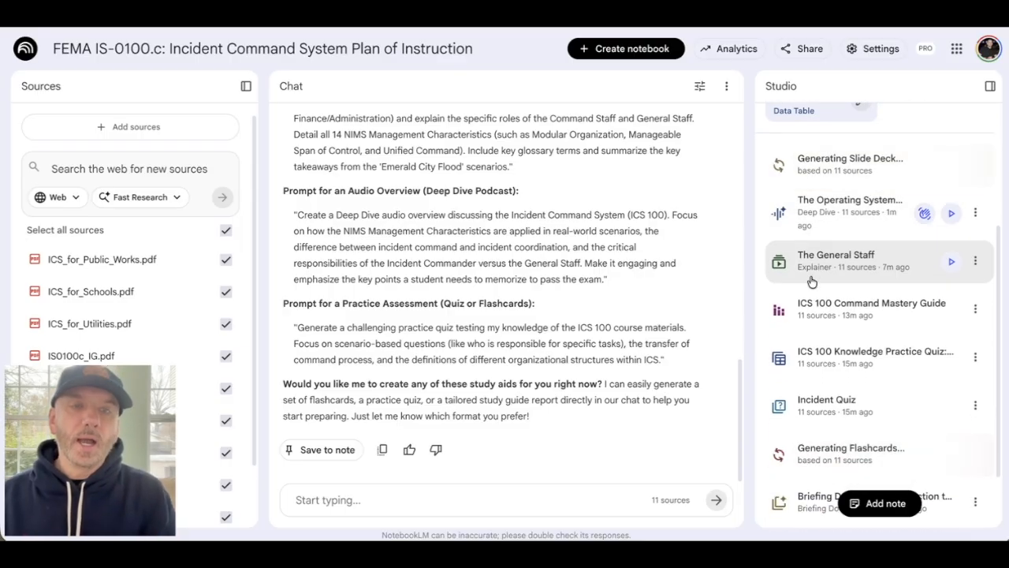
{"action": "scroll", "coordinate": [825, 281], "scroll_direction": "up", "scroll_amount": 2}
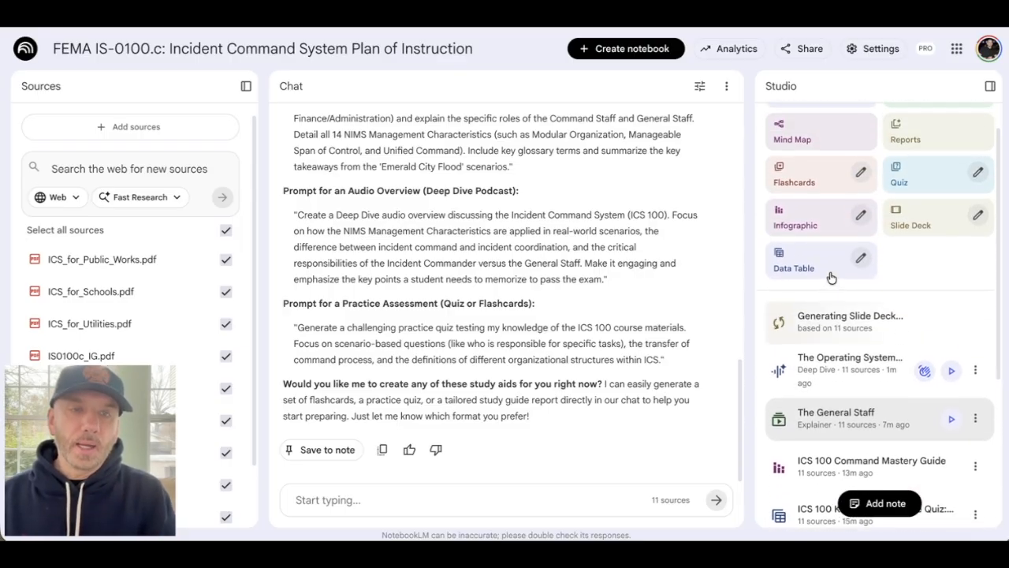
{"action": "scroll", "coordinate": [830, 276], "scroll_direction": "down", "scroll_amount": 2}
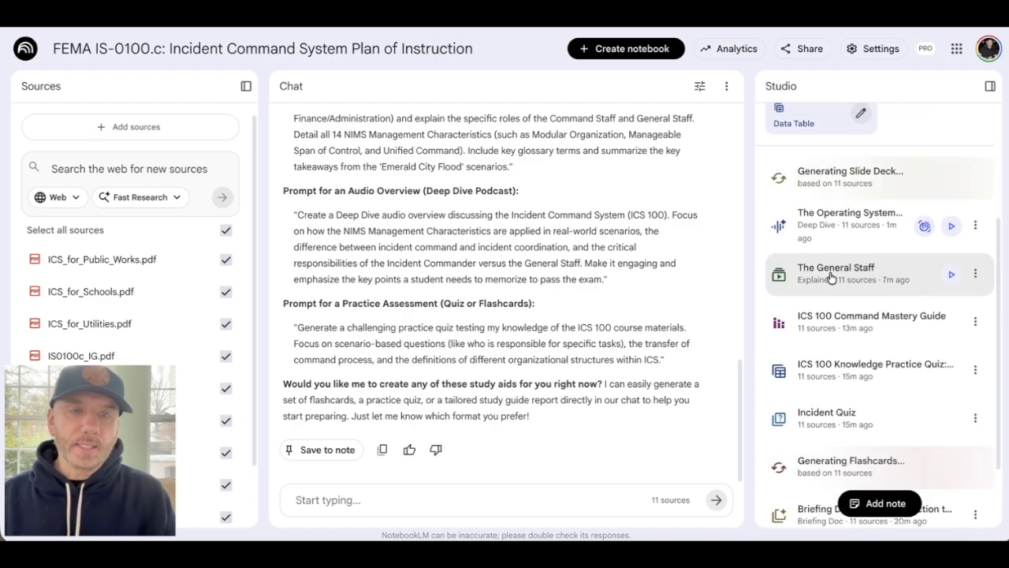
{"action": "scroll", "coordinate": [830, 275], "scroll_direction": "down", "scroll_amount": 1}
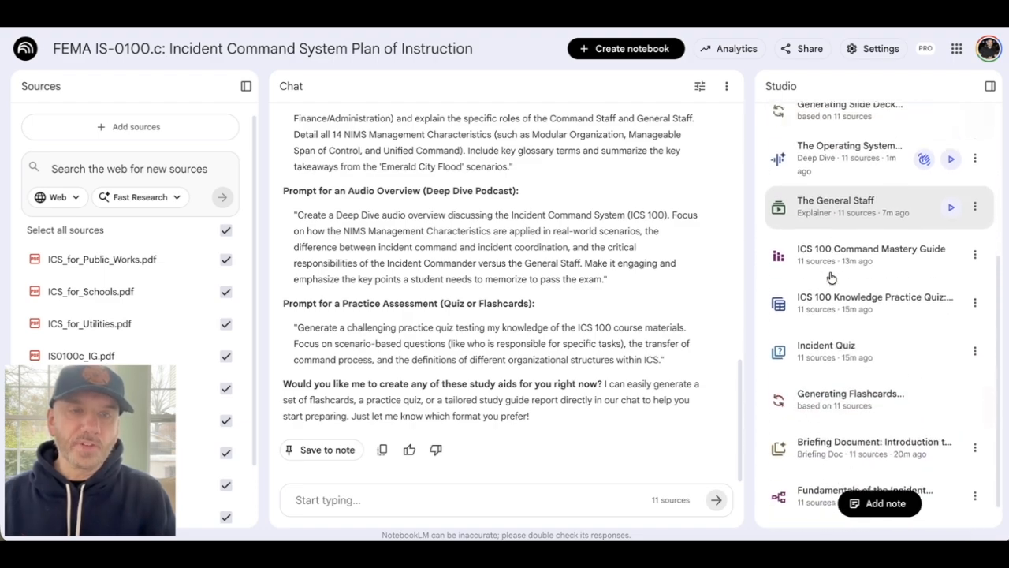
{"action": "scroll", "coordinate": [830, 276], "scroll_direction": "up", "scroll_amount": 3}
{"action": "scroll", "coordinate": [830, 276], "scroll_direction": "down", "scroll_amount": 3}
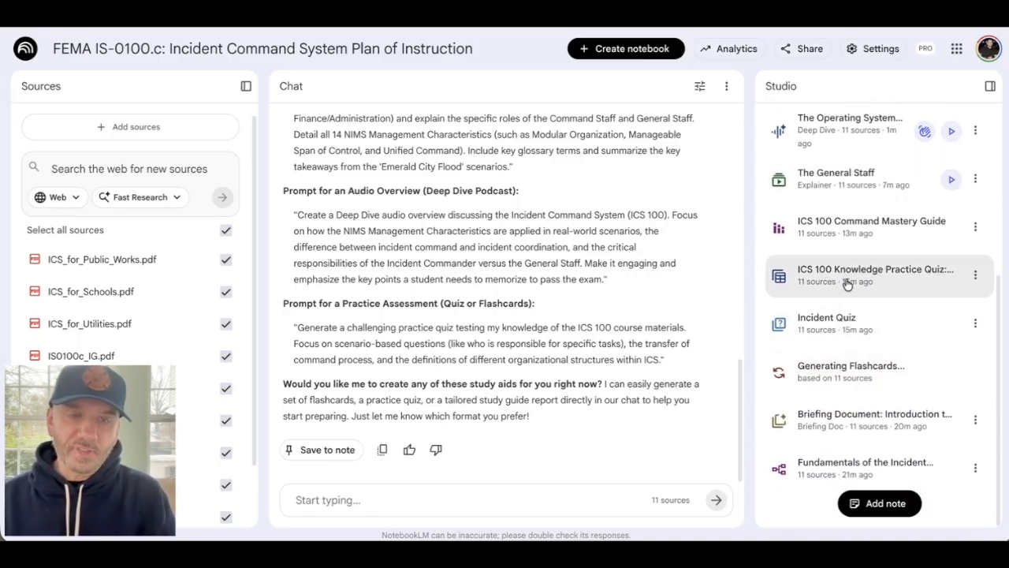
{"action": "scroll", "coordinate": [847, 285], "scroll_direction": "up", "scroll_amount": 2}
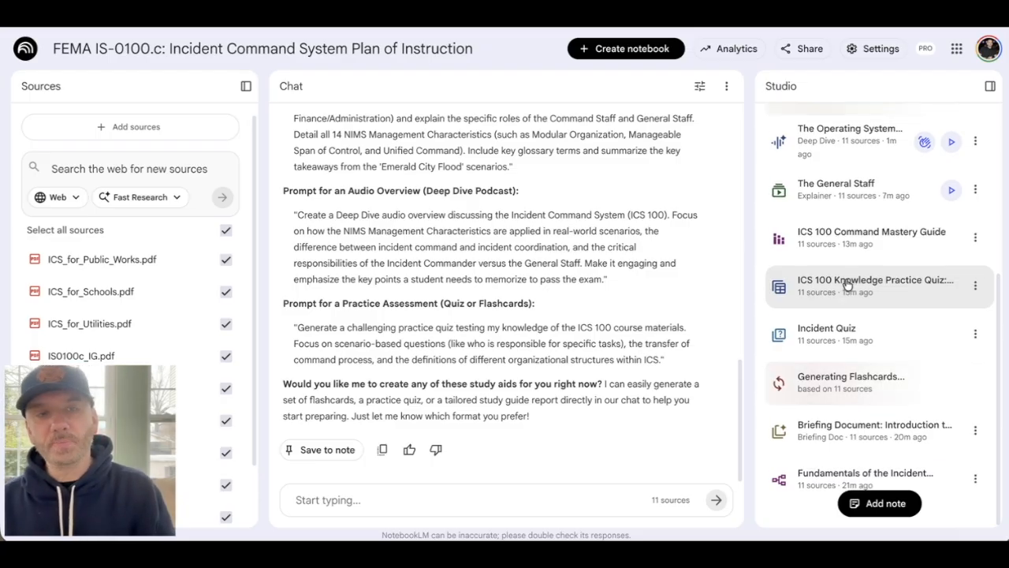
{"action": "scroll", "coordinate": [848, 285], "scroll_direction": "up", "scroll_amount": 2}
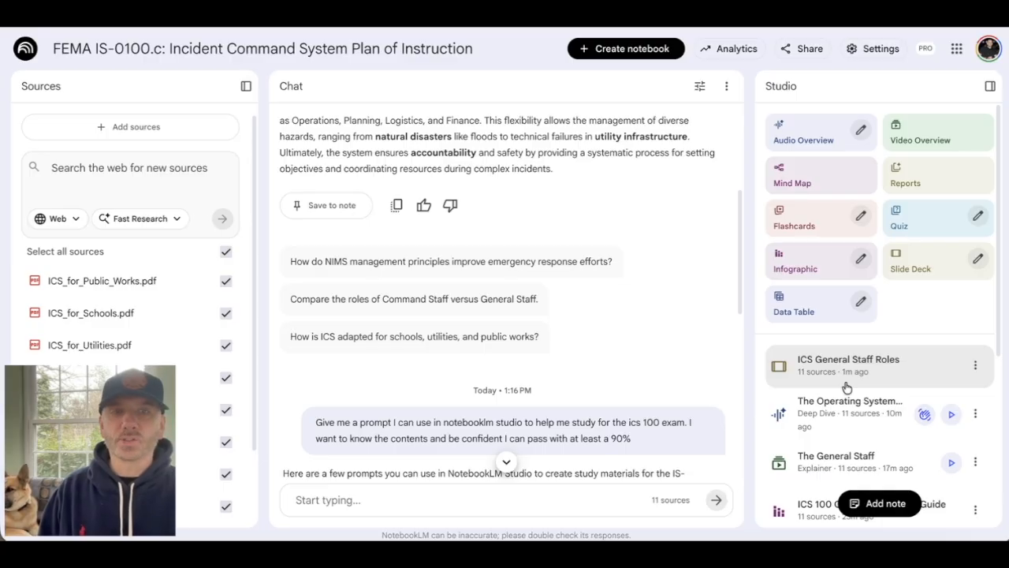
{"action": "left_click", "coordinate": [846, 386]}
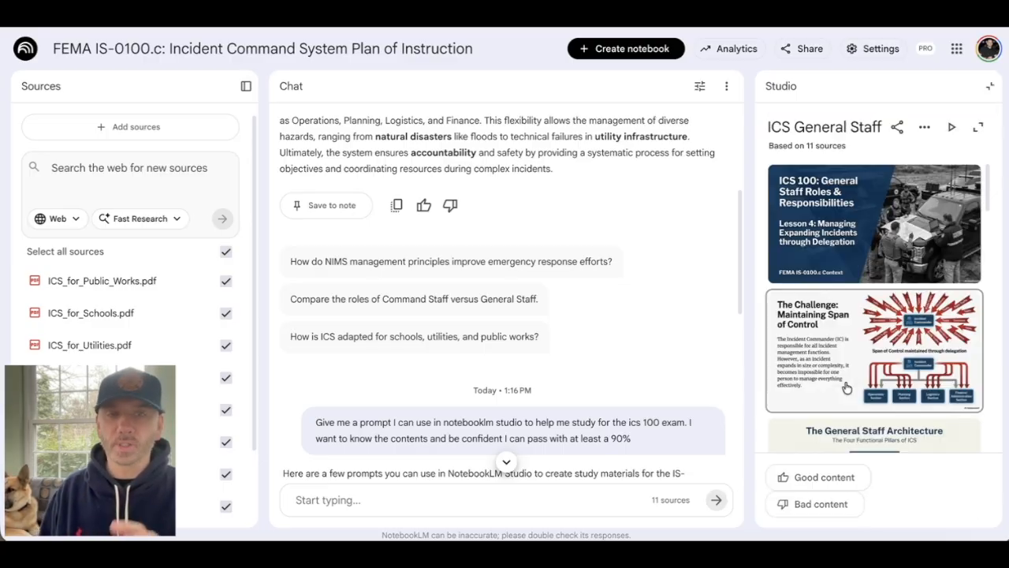
- Enlarge the slide deck and review its slides from the title through the Operations, Planning and Logistics Section slides
{"action": "left_click", "coordinate": [907, 235]}
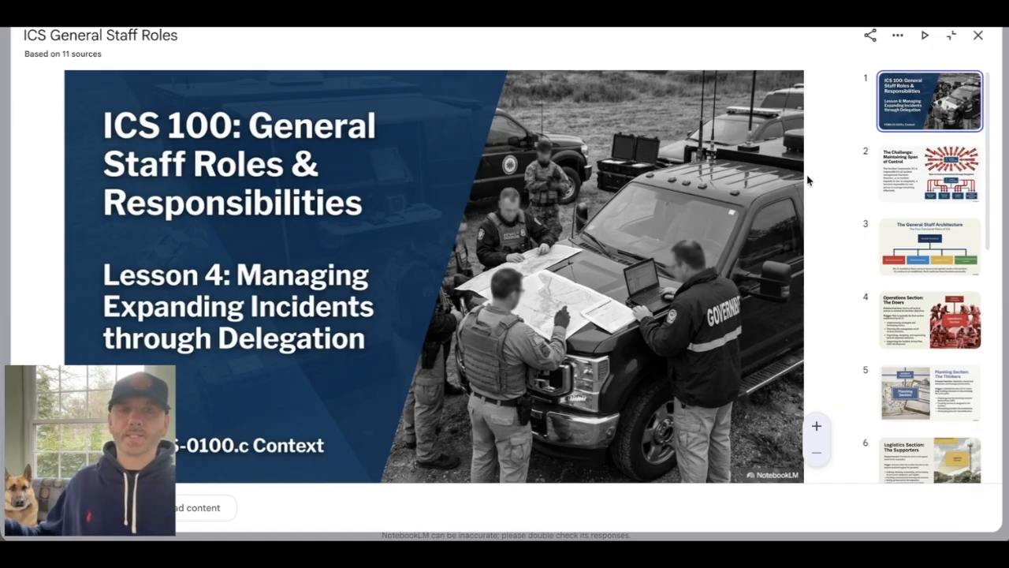
{"action": "left_click", "coordinate": [933, 182]}
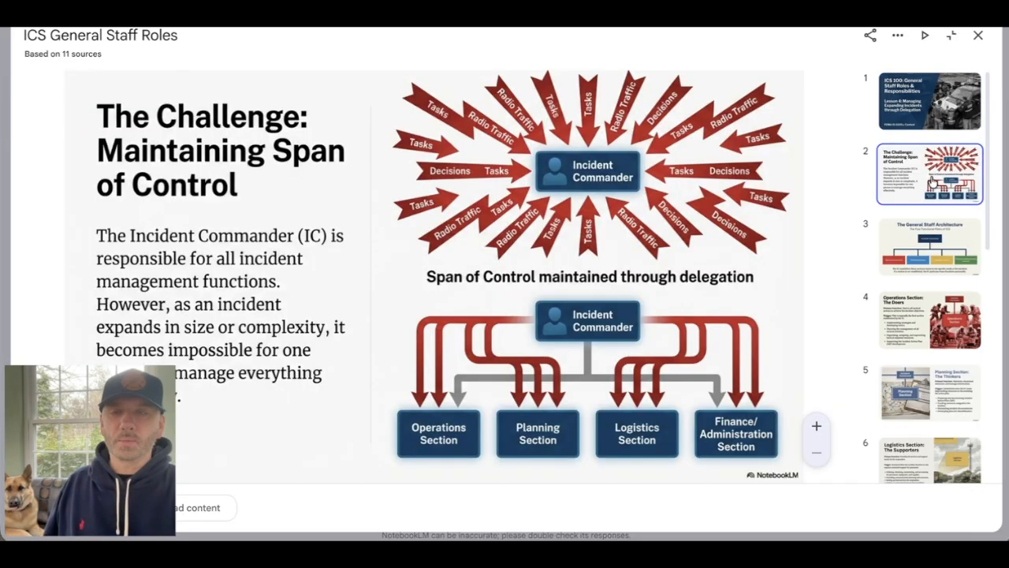
{"action": "left_click", "coordinate": [926, 242]}
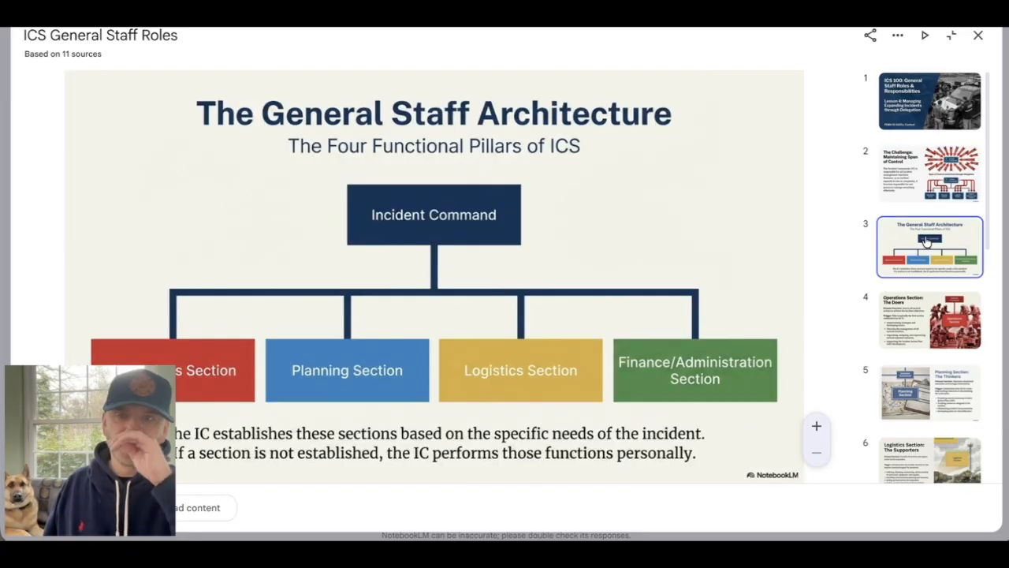
{"action": "left_click", "coordinate": [930, 334]}
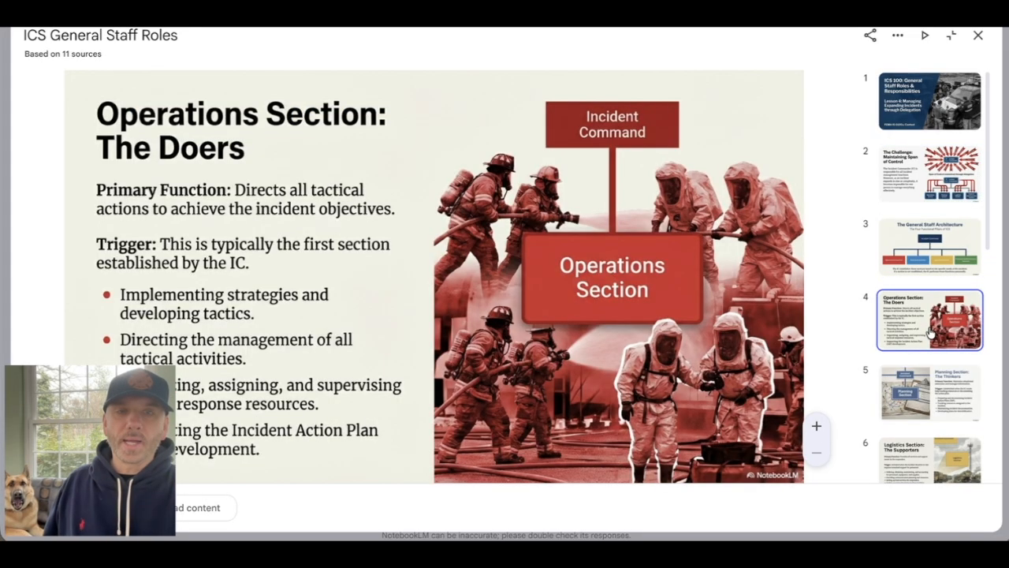
{"action": "left_click", "coordinate": [923, 392]}
{"action": "scroll", "coordinate": [921, 391], "scroll_direction": "down", "scroll_amount": 3}
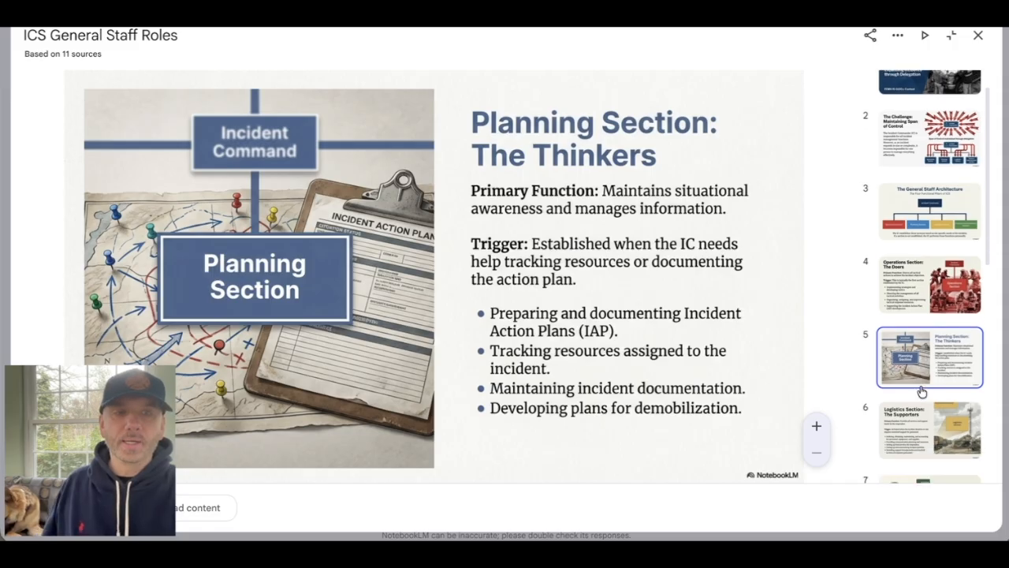
{"action": "left_click", "coordinate": [918, 360]}
- Review the two Scenario Expansion slides and the General Staff Responsibilities Matrix summary, and close the slide deck
{"action": "scroll", "coordinate": [918, 360], "scroll_direction": "down", "scroll_amount": 2}
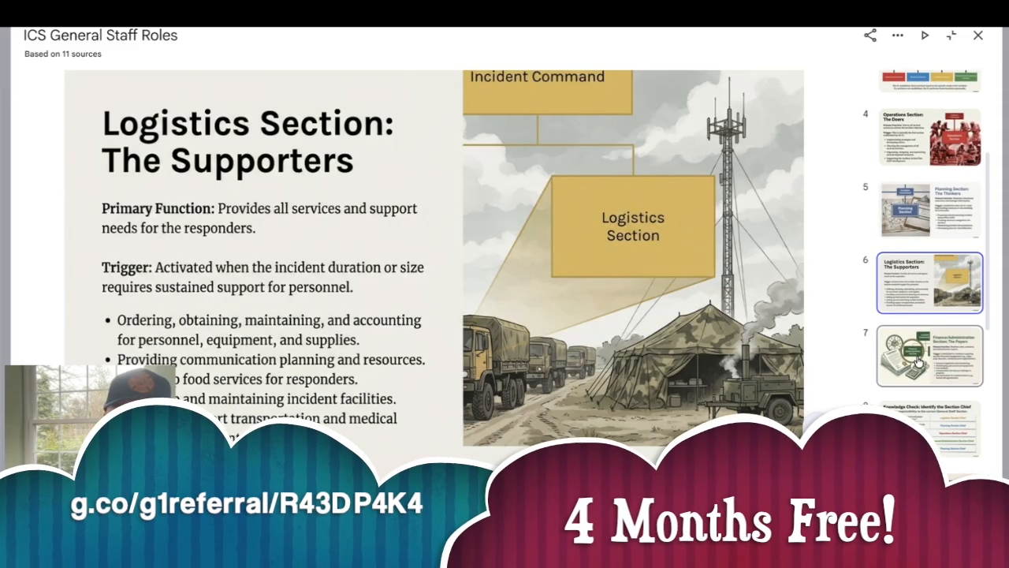
{"action": "scroll", "coordinate": [918, 360], "scroll_direction": "down", "scroll_amount": 2}
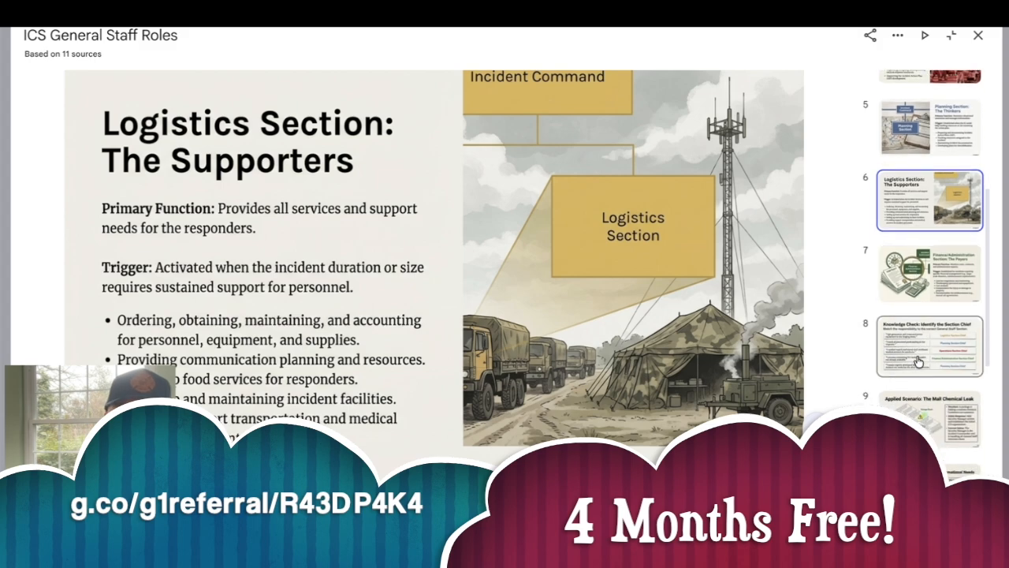
{"action": "scroll", "coordinate": [918, 360], "scroll_direction": "down", "scroll_amount": 2}
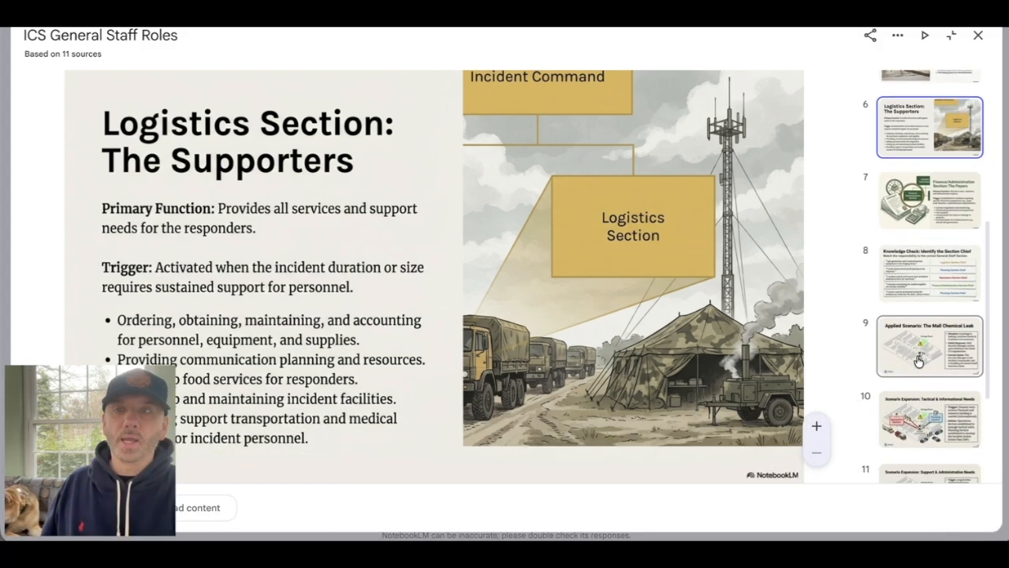
{"action": "scroll", "coordinate": [918, 360], "scroll_direction": "down", "scroll_amount": 2}
{"action": "left_click", "coordinate": [920, 367]}
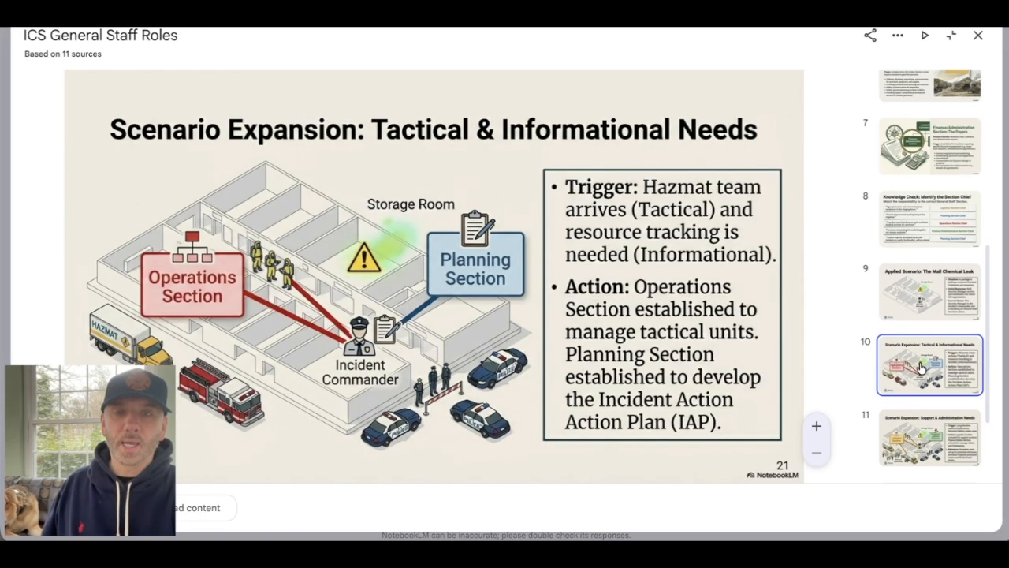
{"action": "scroll", "coordinate": [920, 366], "scroll_direction": "down", "scroll_amount": 1}
{"action": "left_click", "coordinate": [920, 366]}
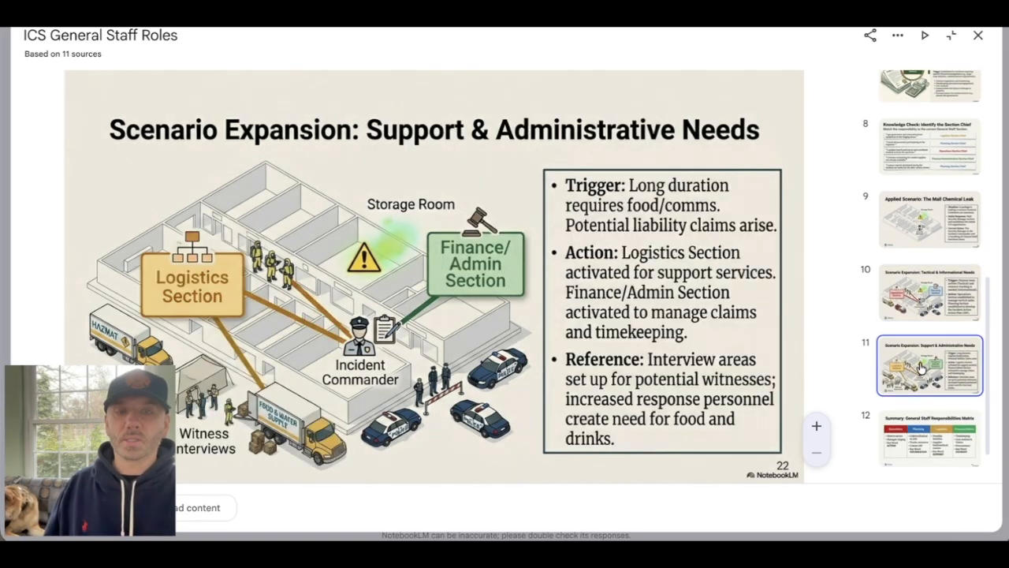
{"action": "scroll", "coordinate": [920, 367], "scroll_direction": "down", "scroll_amount": 2}
{"action": "left_click", "coordinate": [920, 367]}
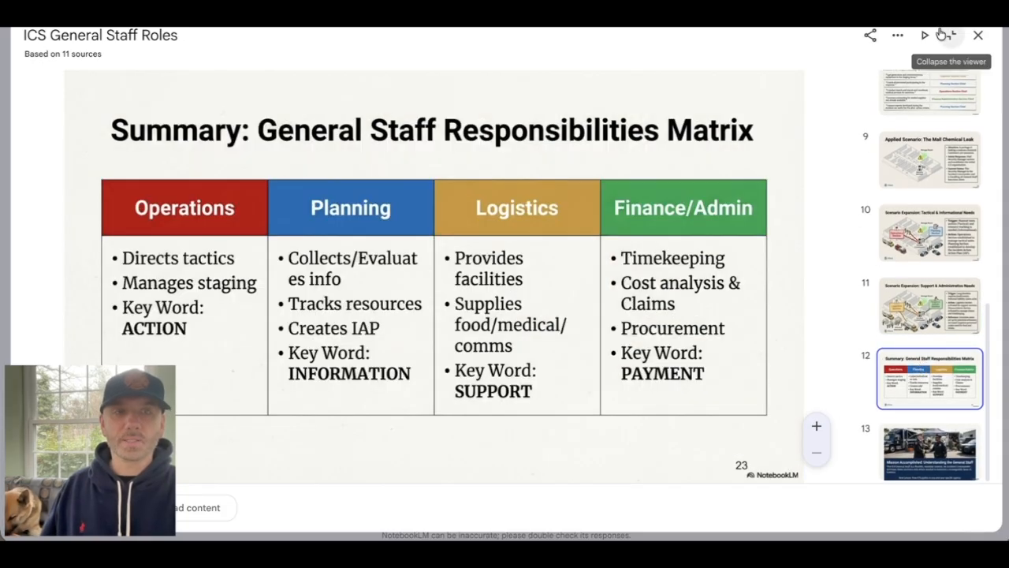
{"action": "left_click", "coordinate": [978, 35]}
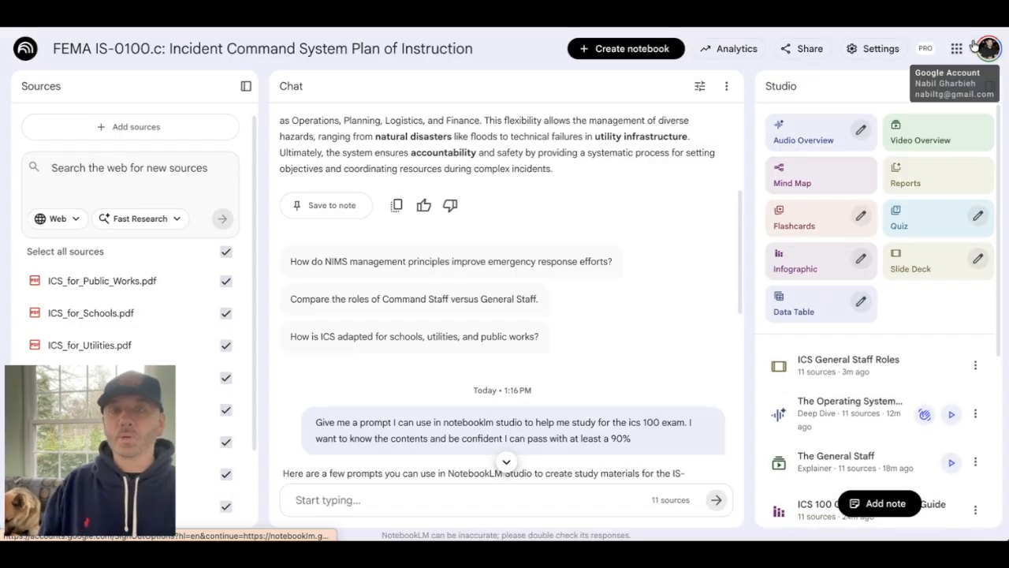